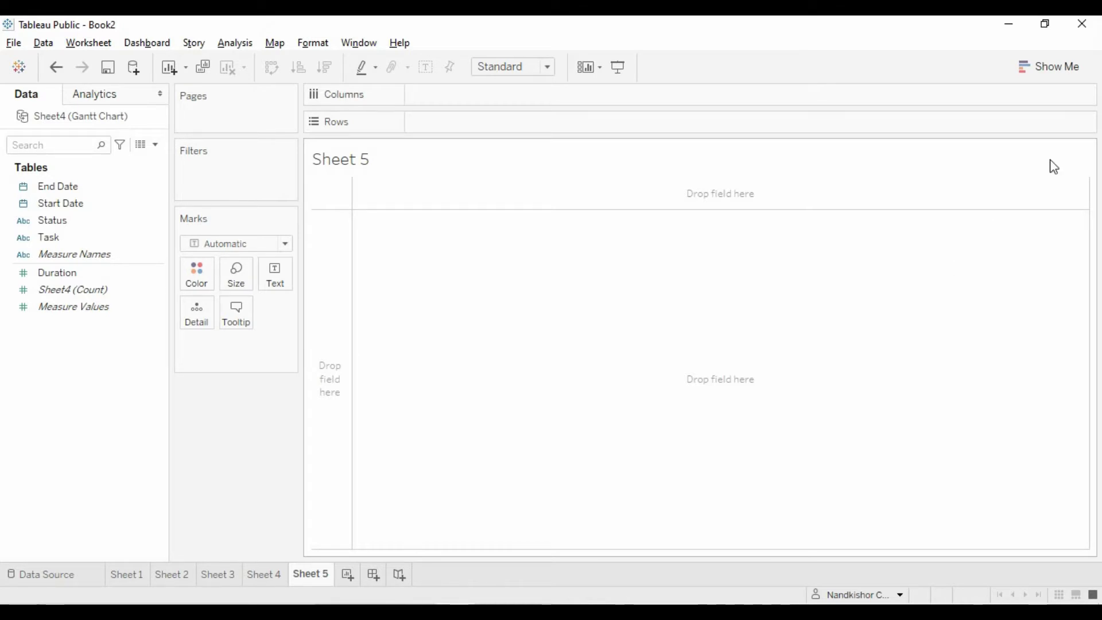
Review the Gantt chart requirements in the Show Me gallery, then collapse it.
left_click(1028, 68)
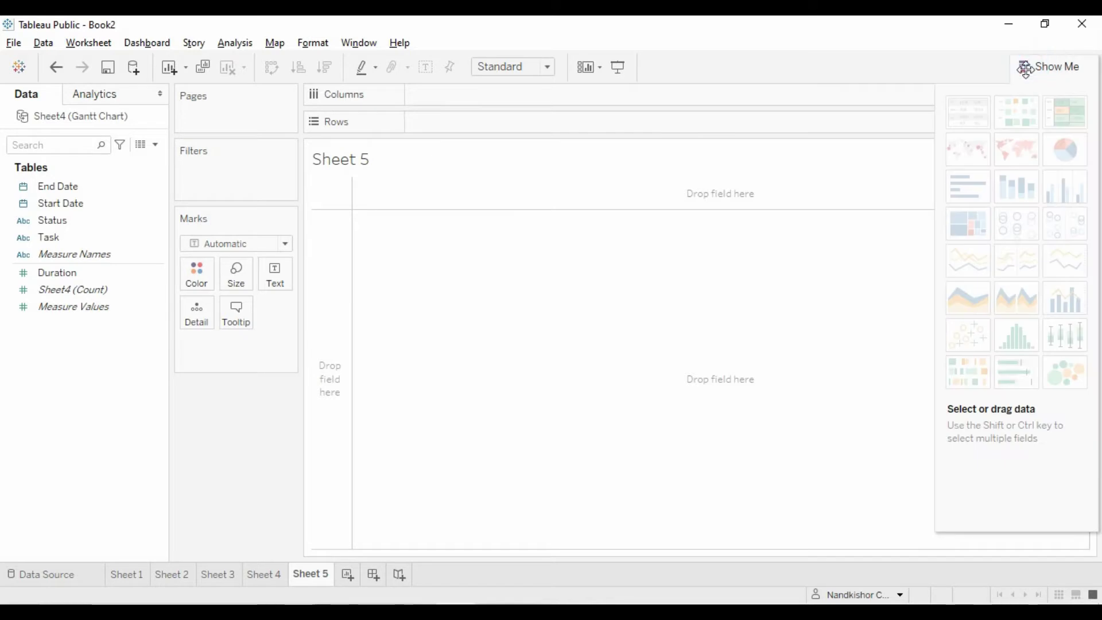
mouse_move(963, 377)
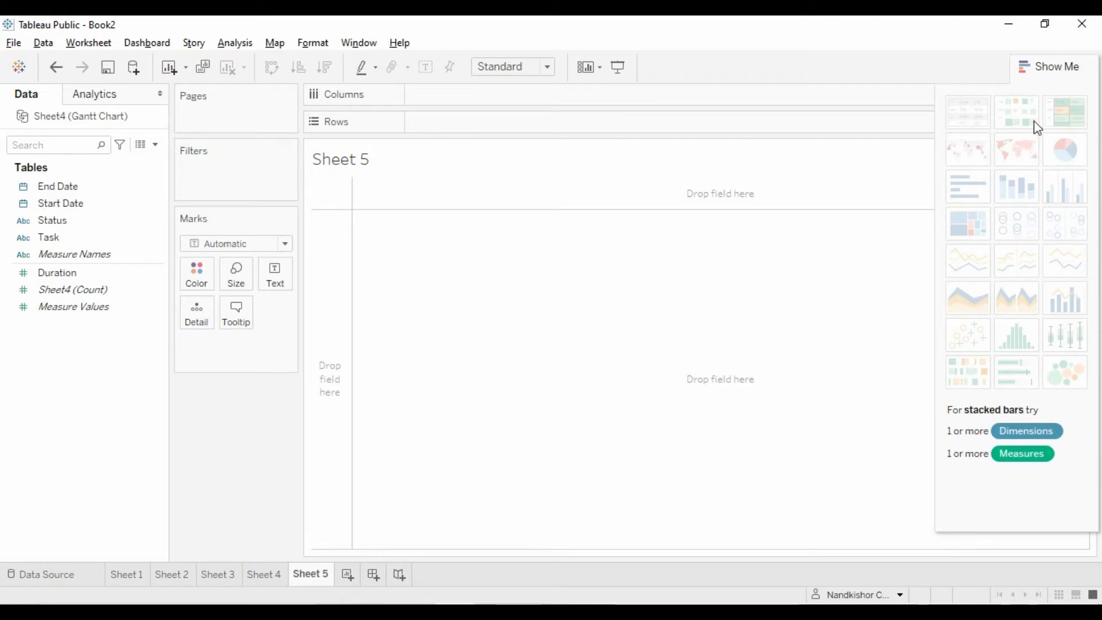
left_click(1065, 64)
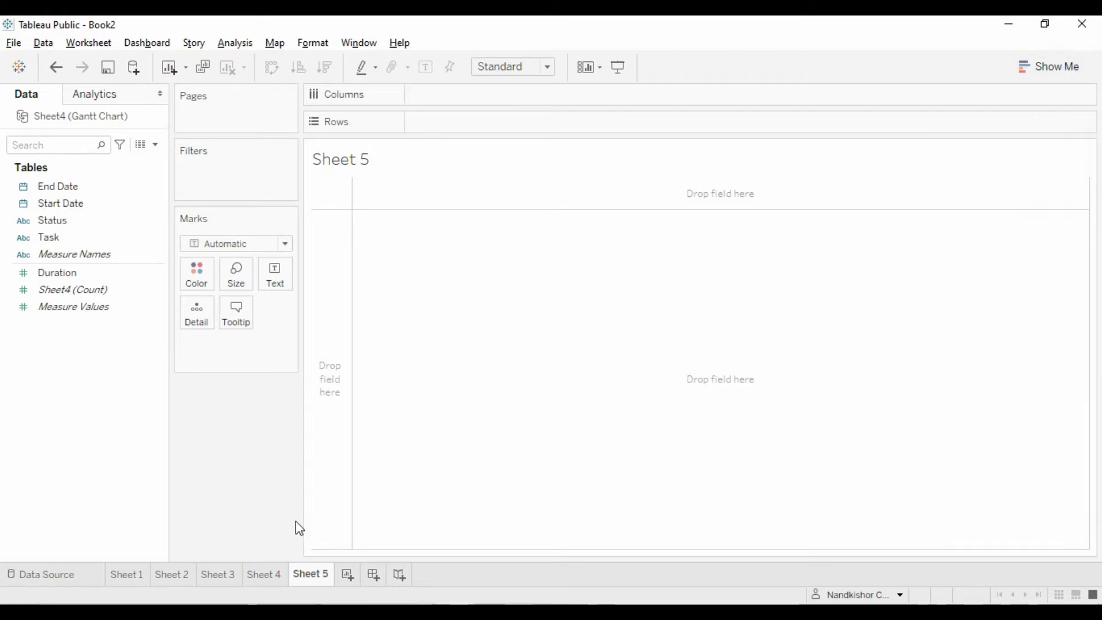
left_click(46, 574)
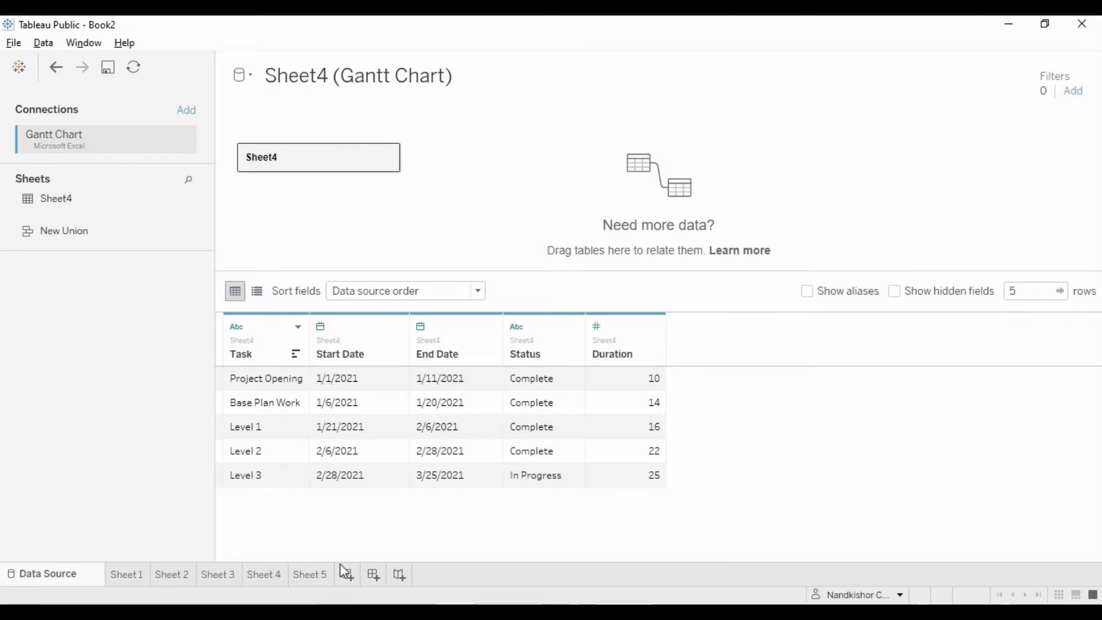
left_click(310, 576)
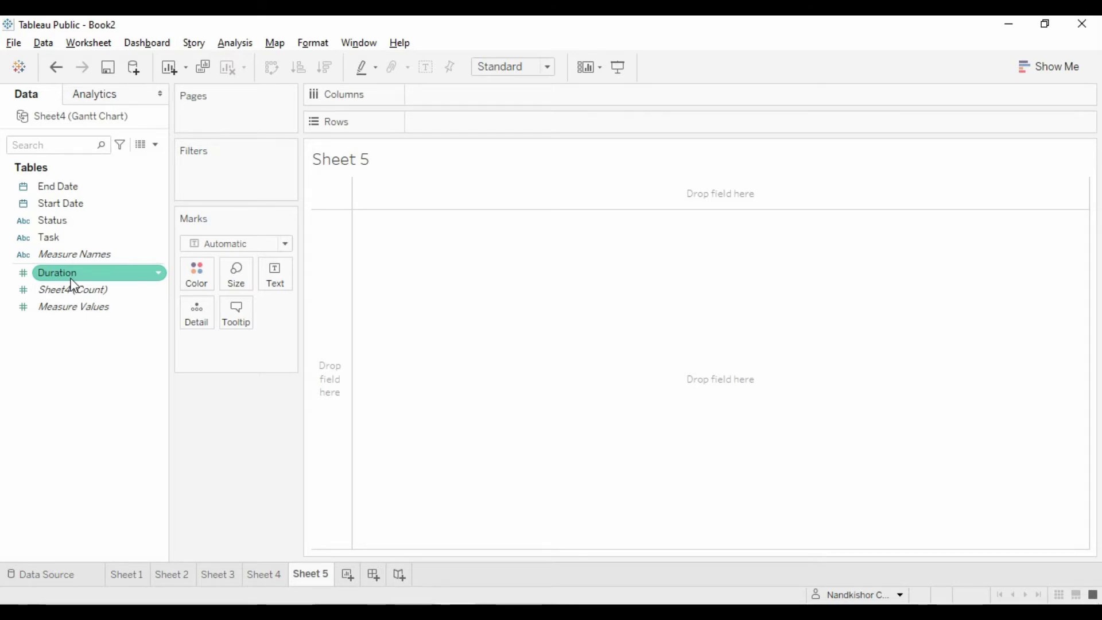
Select Start Date, Task and Duration together and build a Gantt chart from Show Me.
left_click(80, 208)
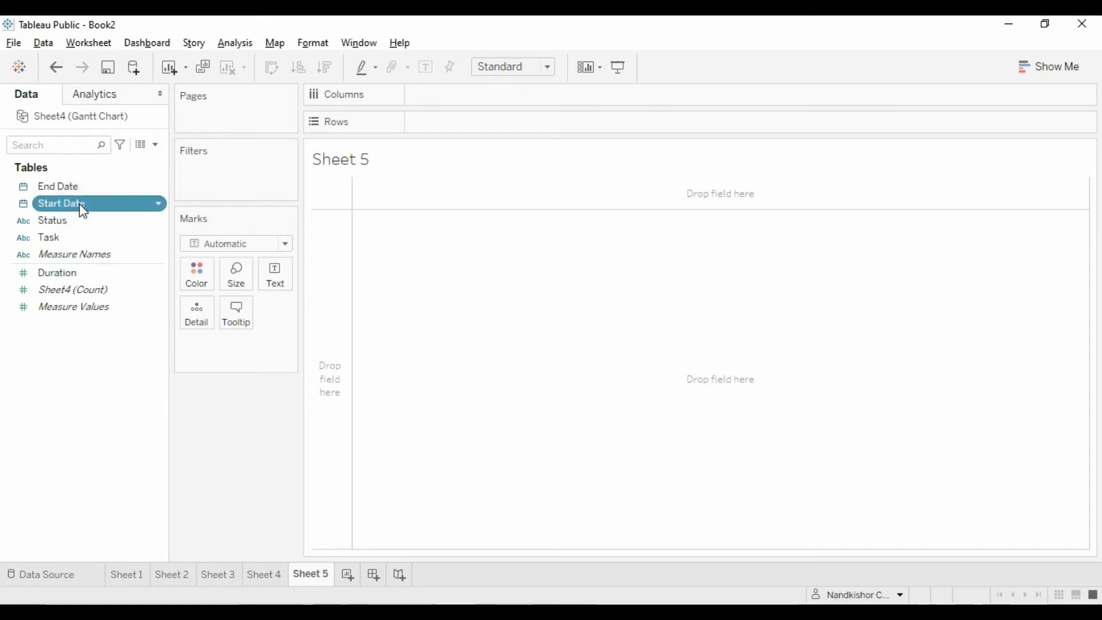
left_click(66, 233, "ctrl")
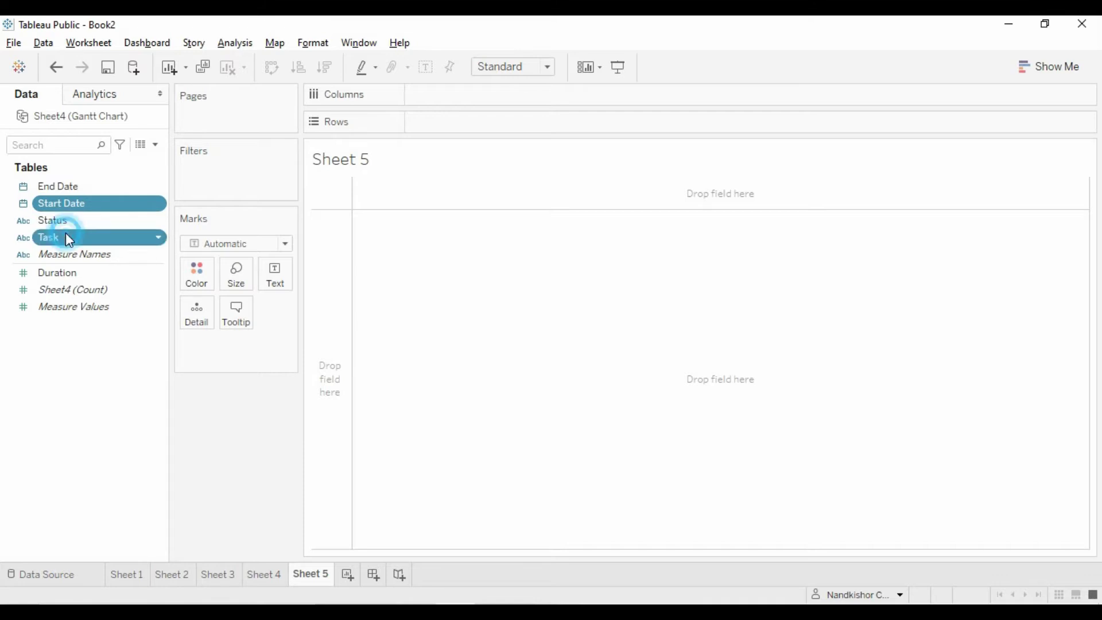
left_click(60, 271, "ctrl")
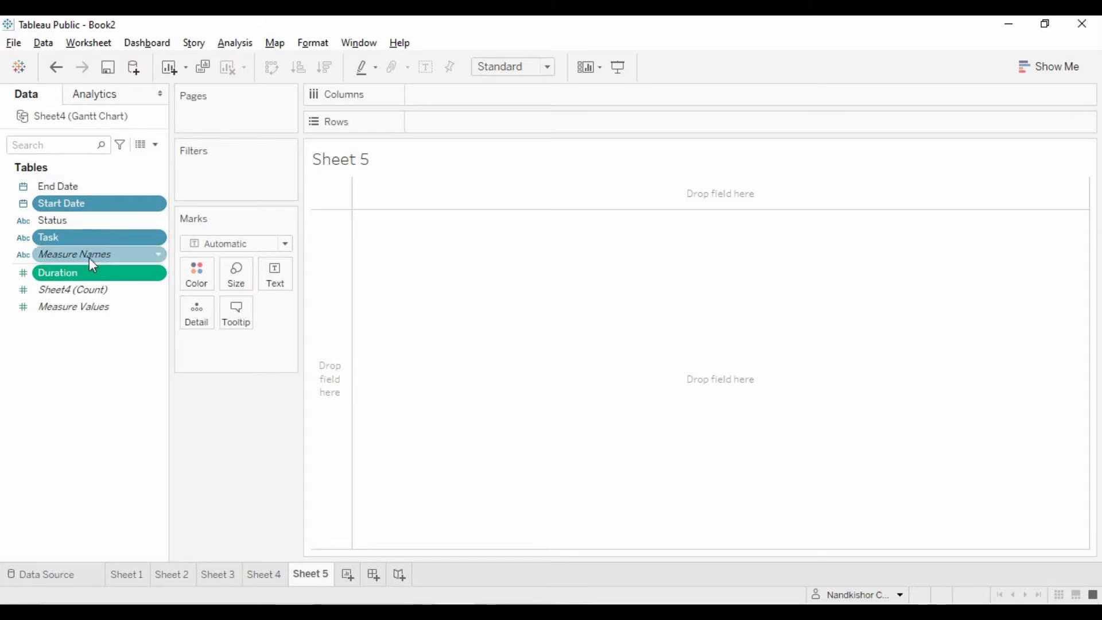
left_click(1042, 73)
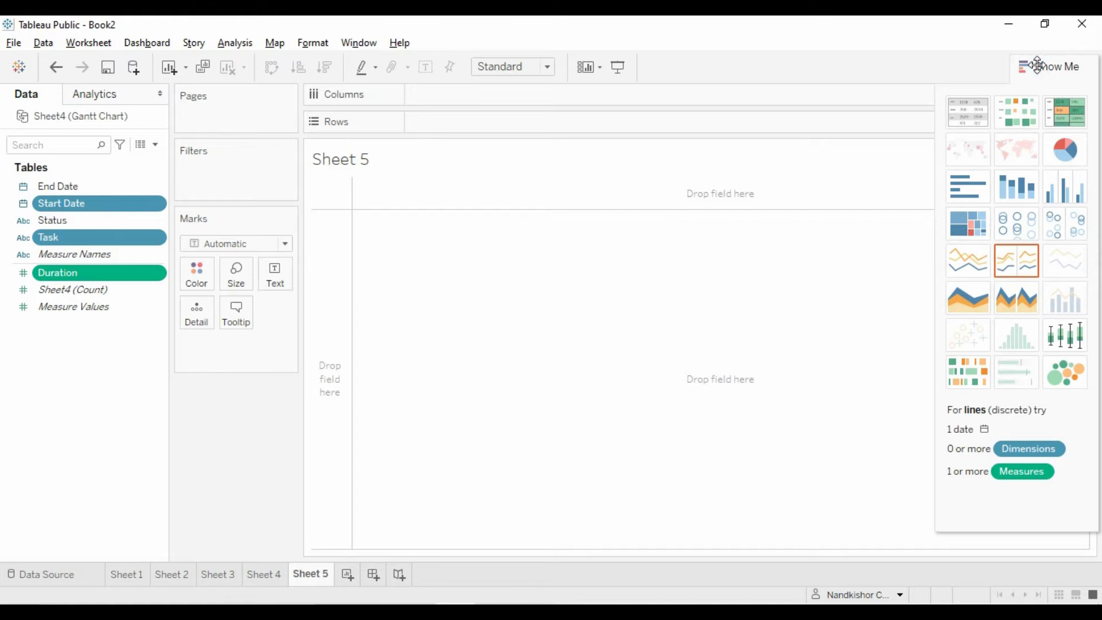
left_click(965, 372)
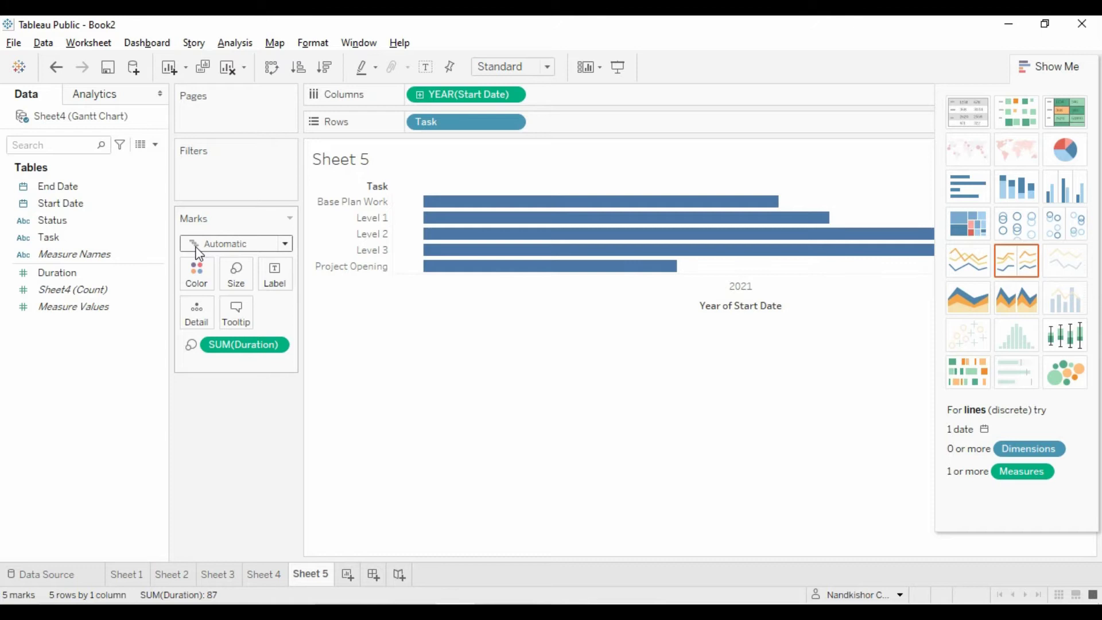
On a new sheet, put Task on Rows, continuous DAY(Start Date) on Columns, and Duration on Size.
left_click(348, 574)
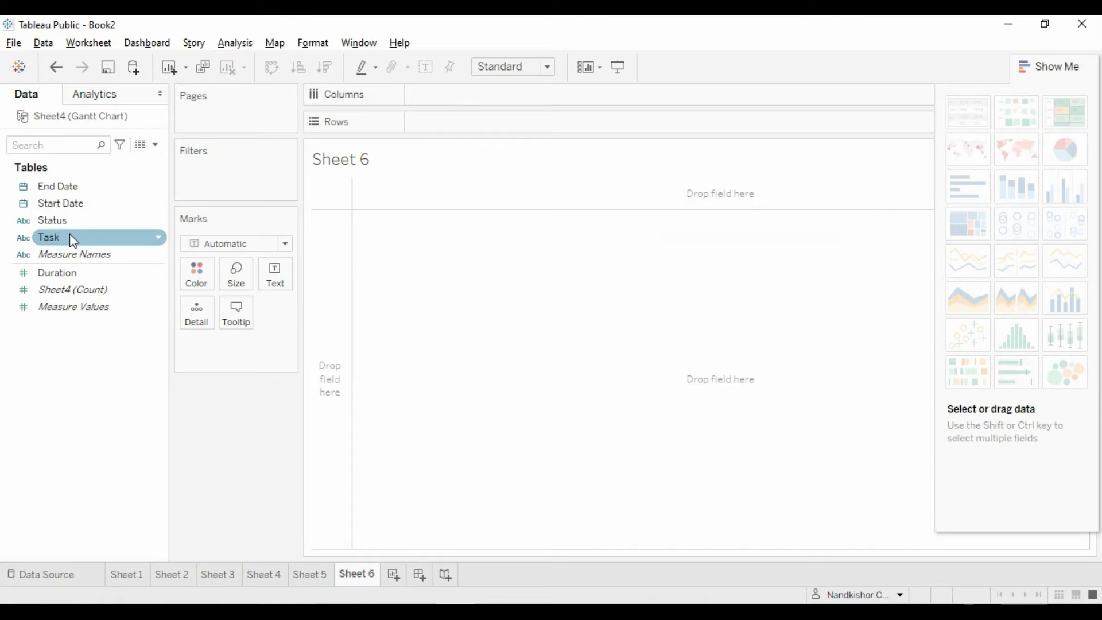
left_click_drag(65, 236, 455, 127)
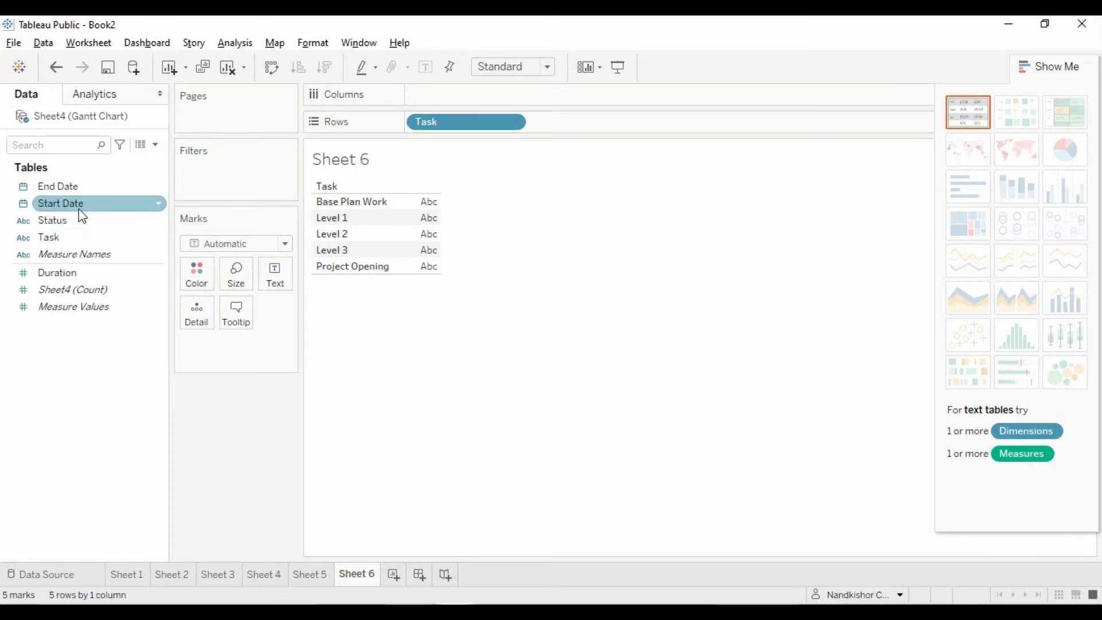
left_click_drag(81, 205, 451, 97)
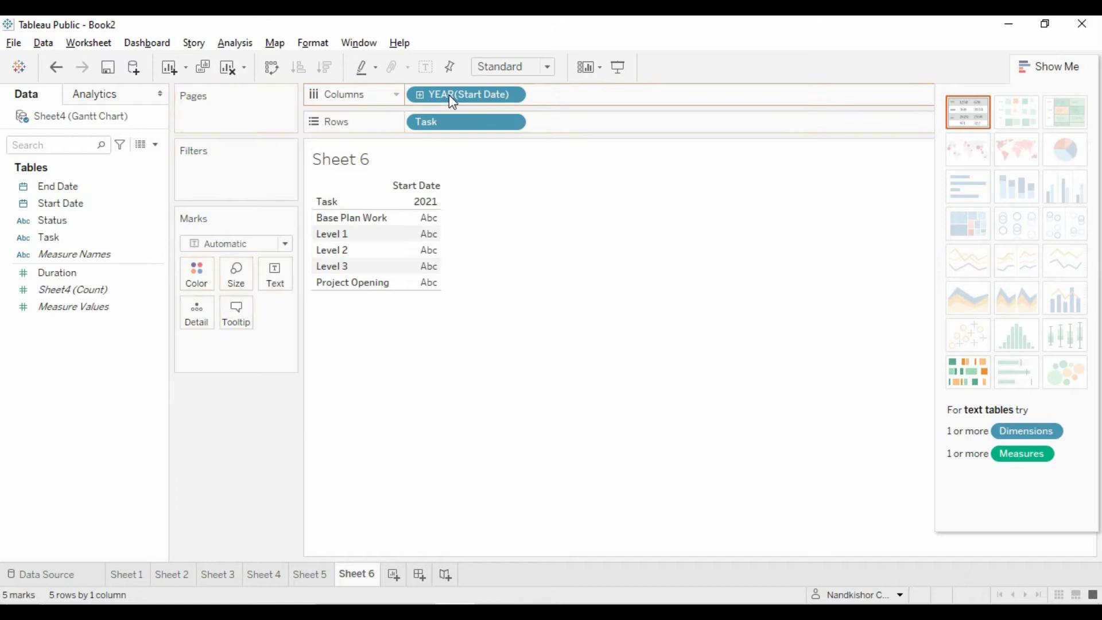
left_click(513, 93)
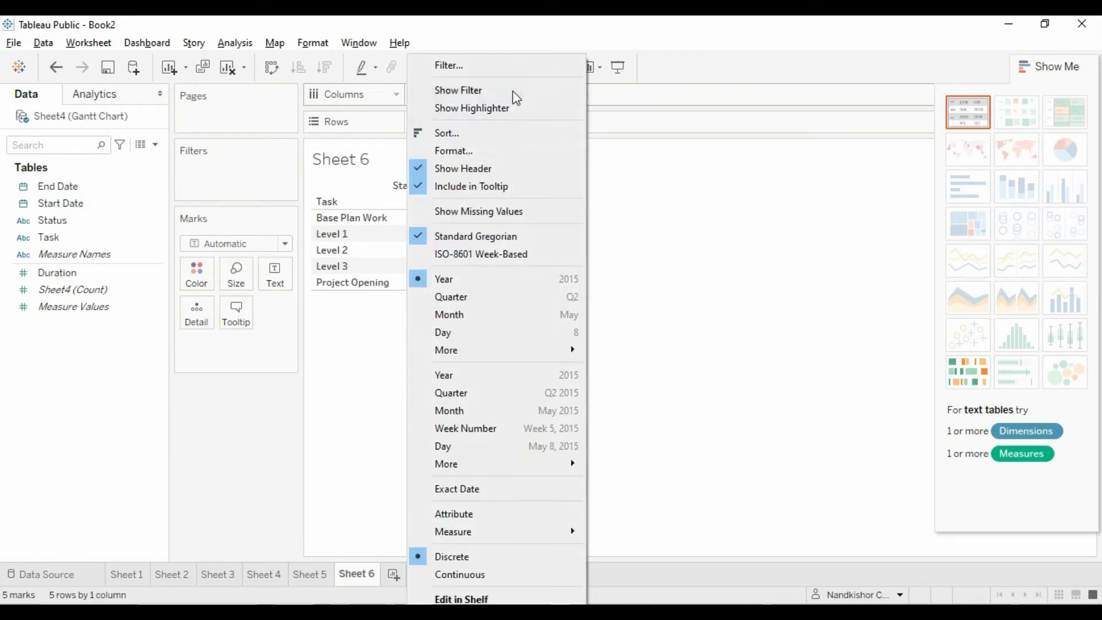
left_click(486, 448)
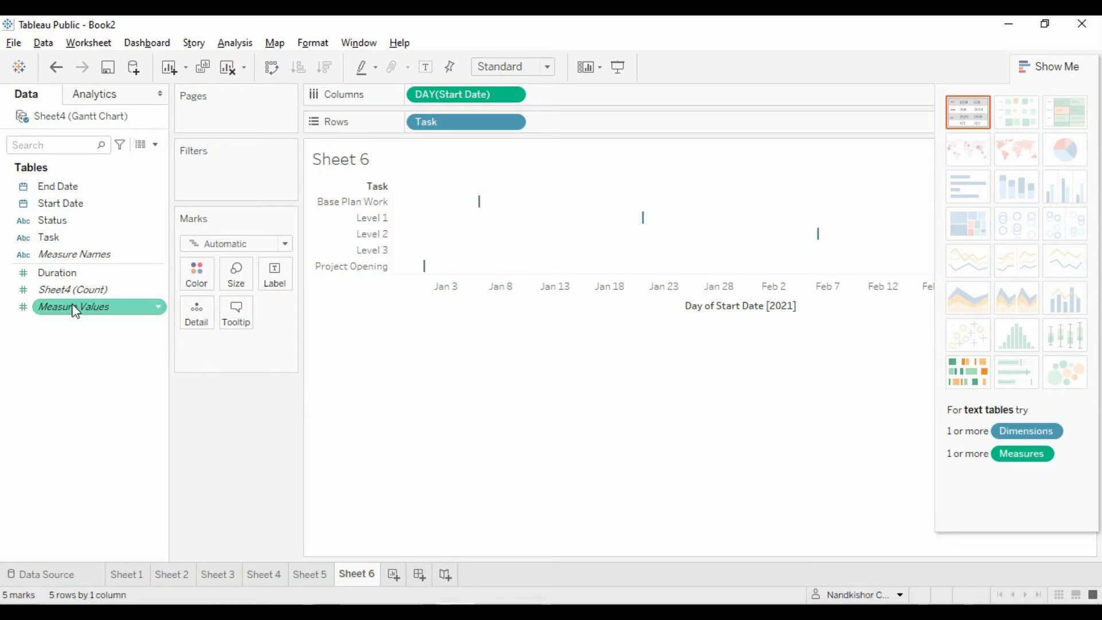
left_click_drag(65, 282, 238, 284)
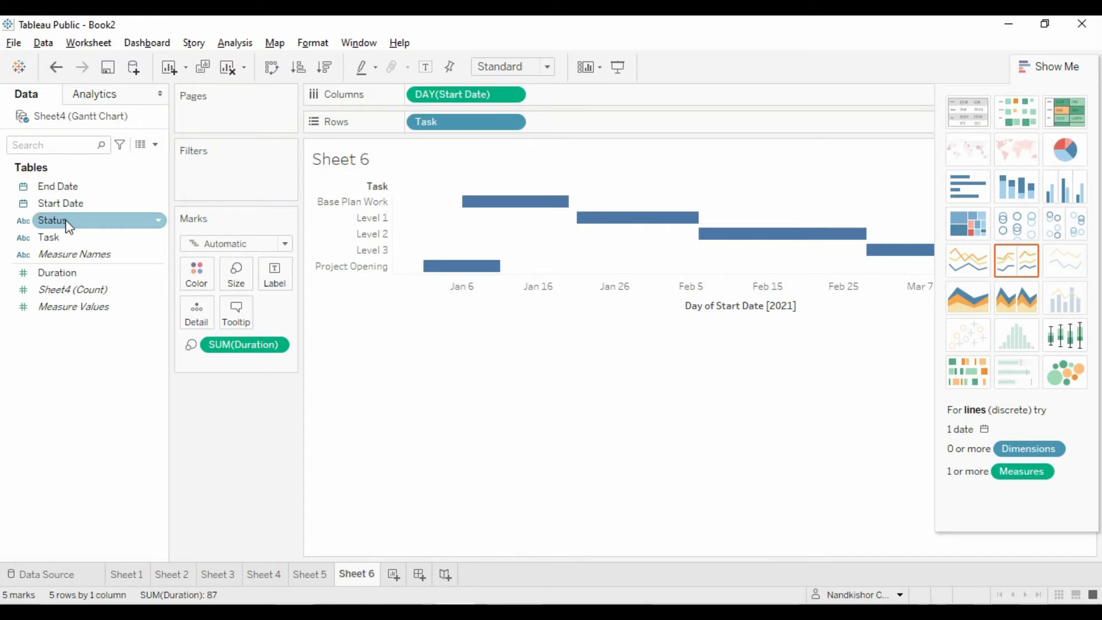
Colour the bars by Task, hide Show Me, and dock the Task legend under the Marks card.
left_click_drag(66, 226, 193, 270)
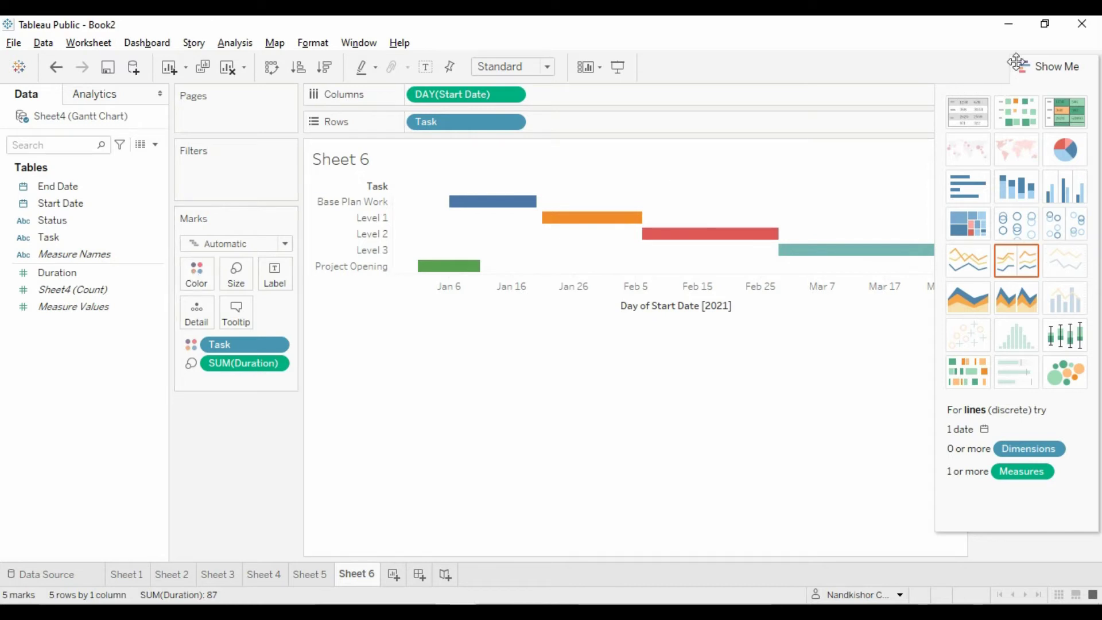
left_click(1052, 72)
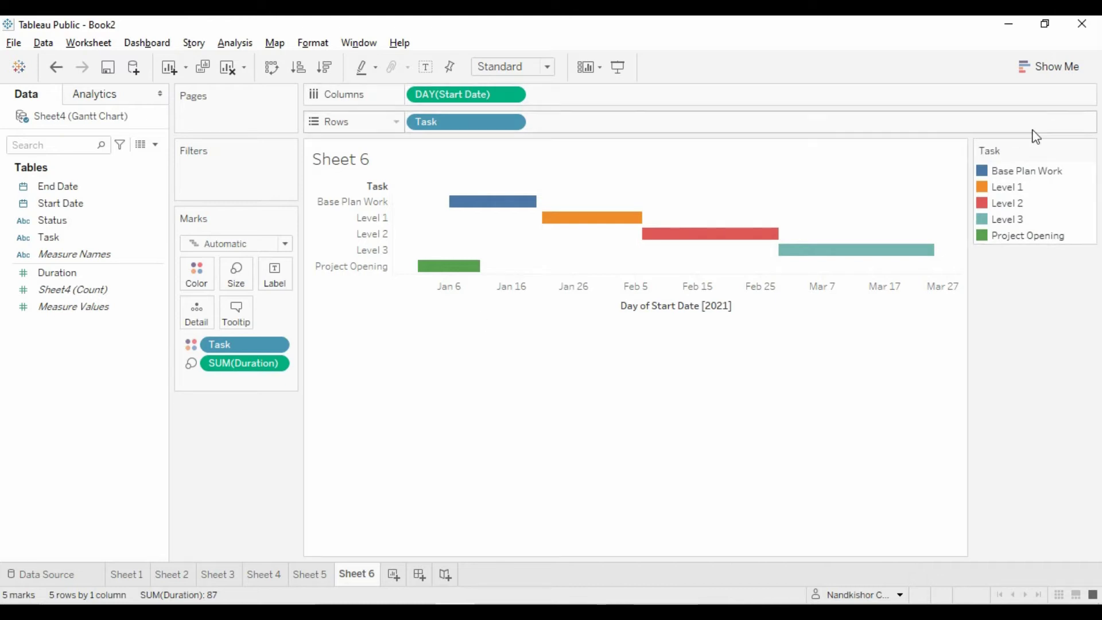
left_click_drag(1021, 148, 232, 471)
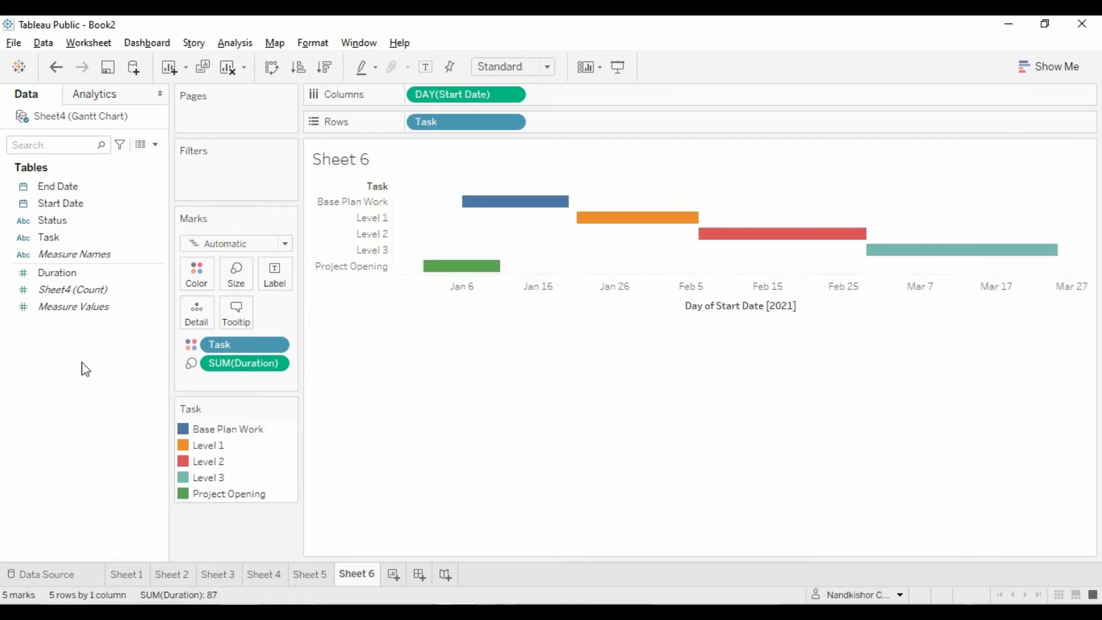
Label the bars with Start Date and End Date, both shown at Day level.
left_click_drag(60, 203, 275, 278)
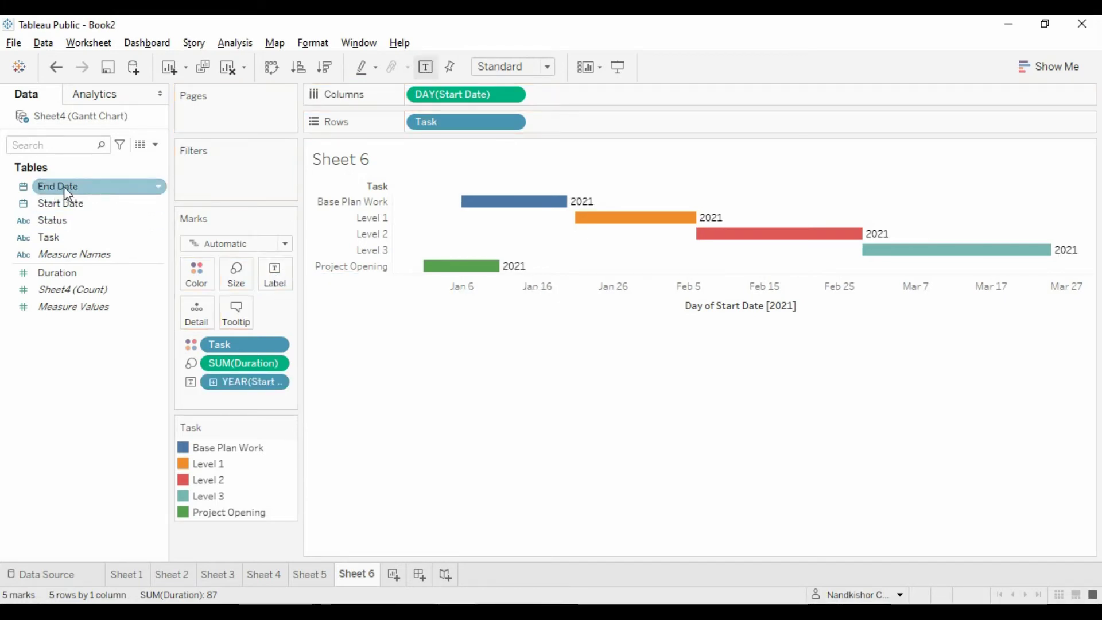
left_click_drag(64, 186, 281, 280)
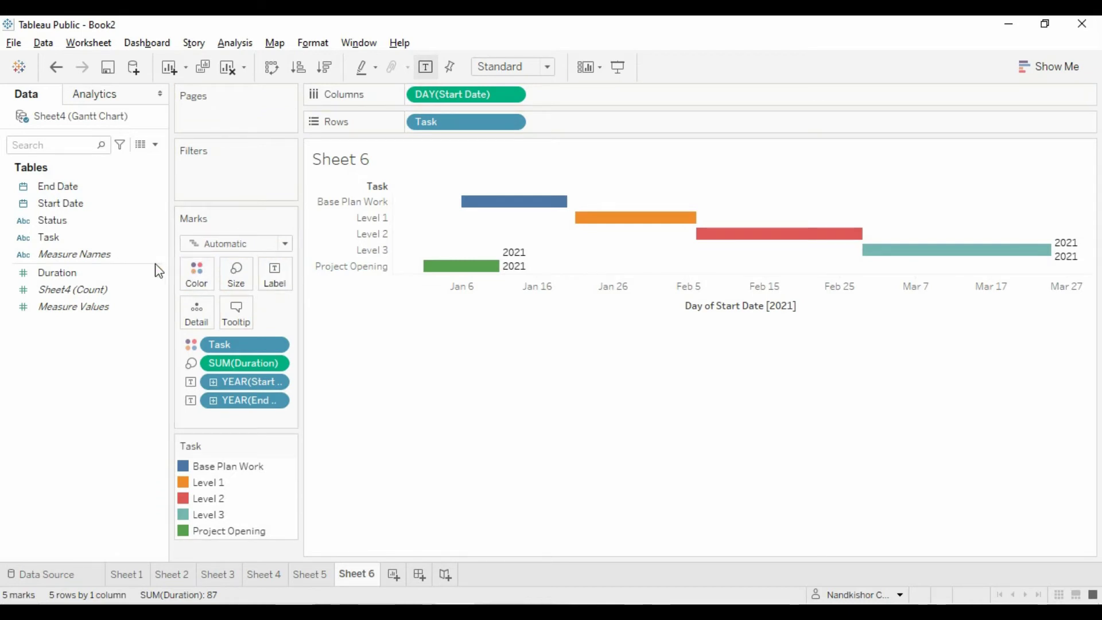
left_click(277, 385)
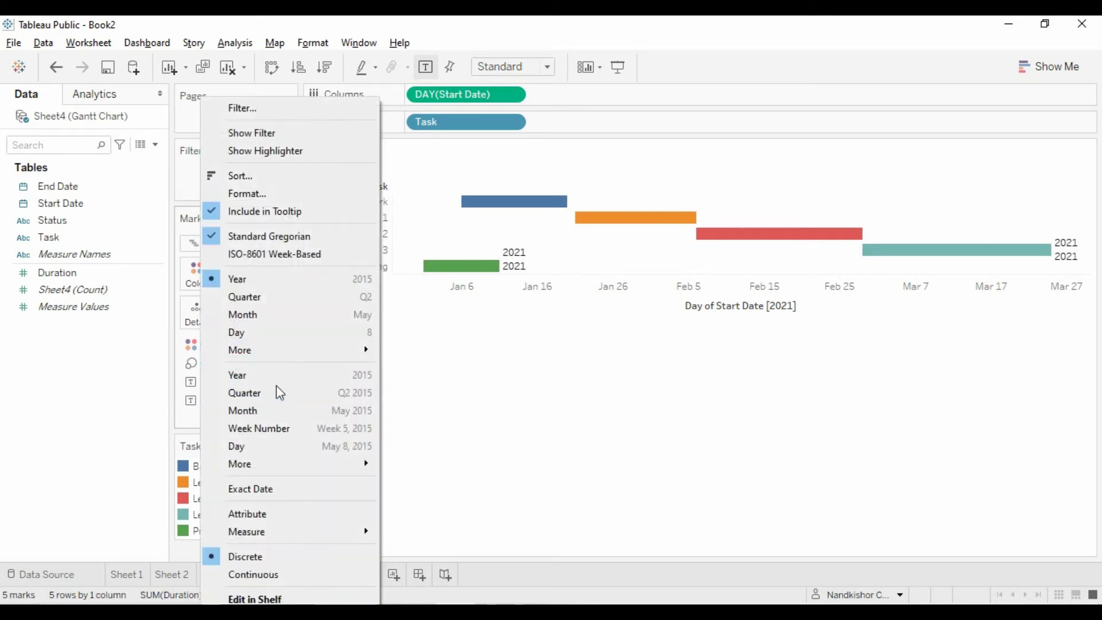
left_click(262, 451)
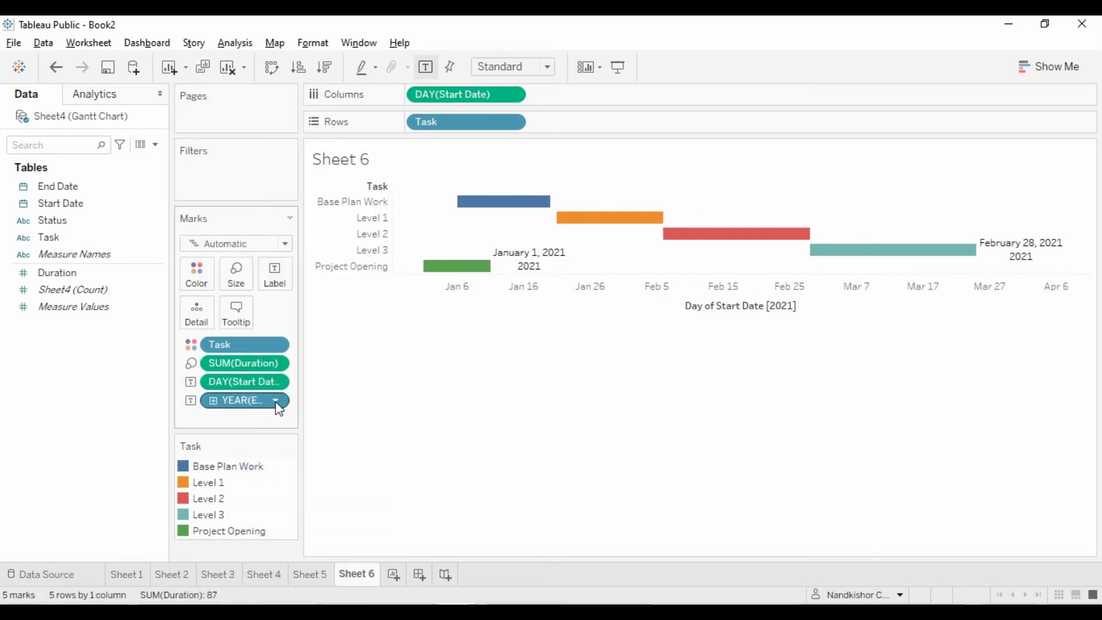
left_click(277, 405)
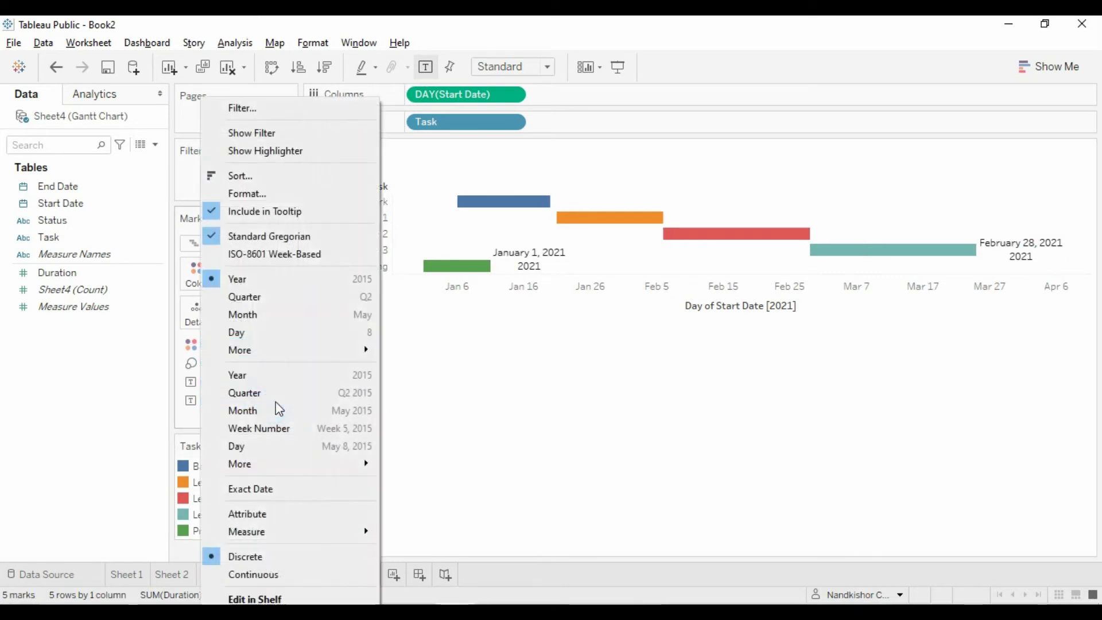
left_click(311, 446)
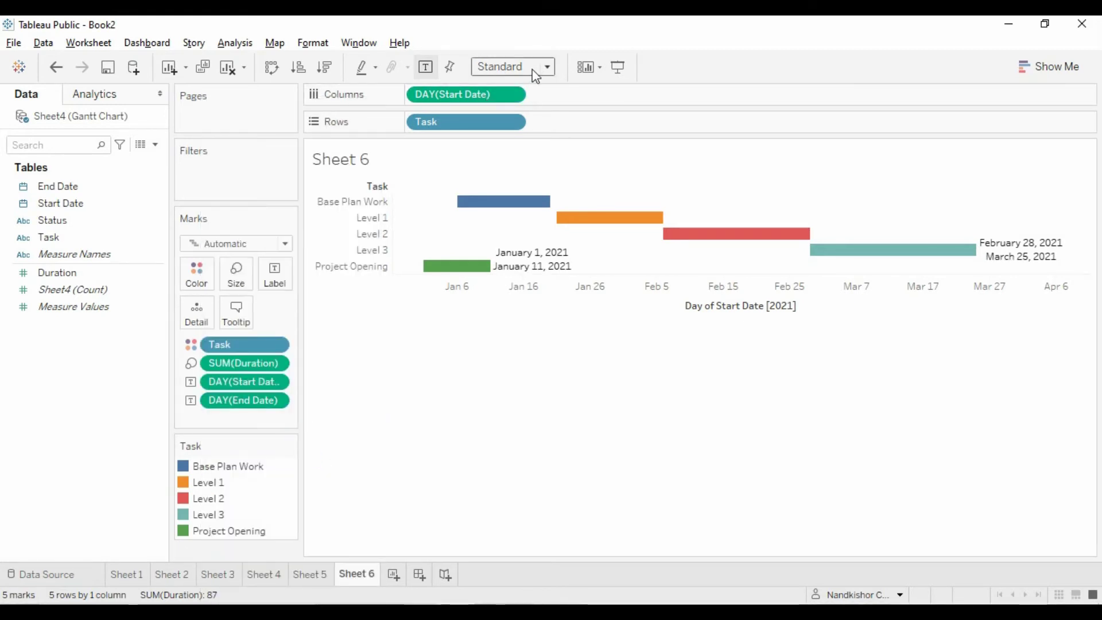
Change the view fit from Standard to Entire View.
left_click(547, 67)
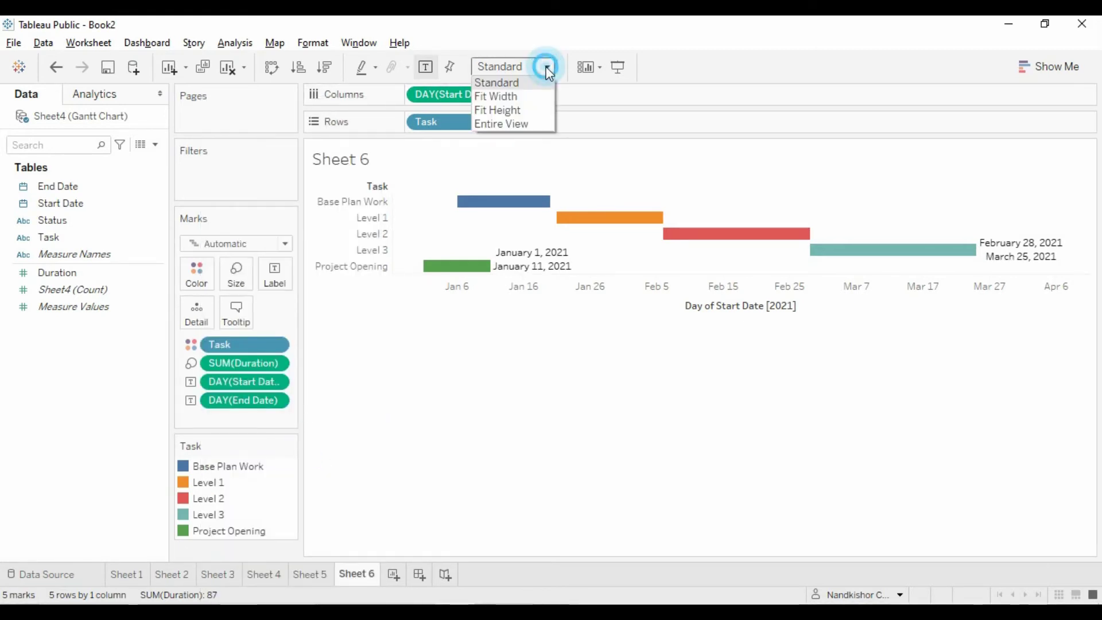
left_click(502, 124)
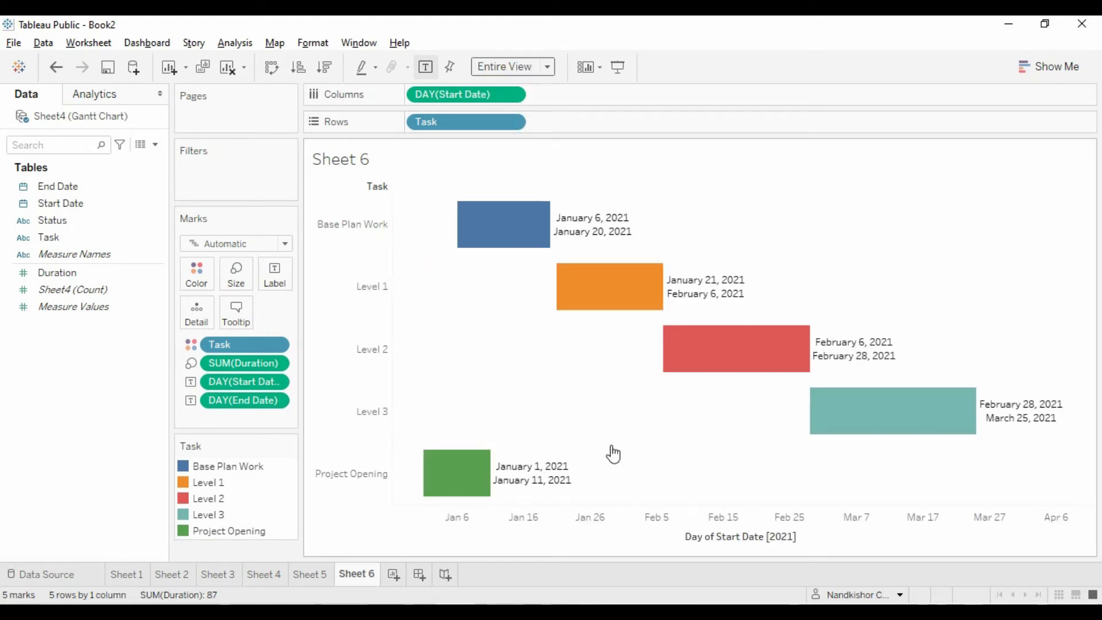
mouse_move(536, 201)
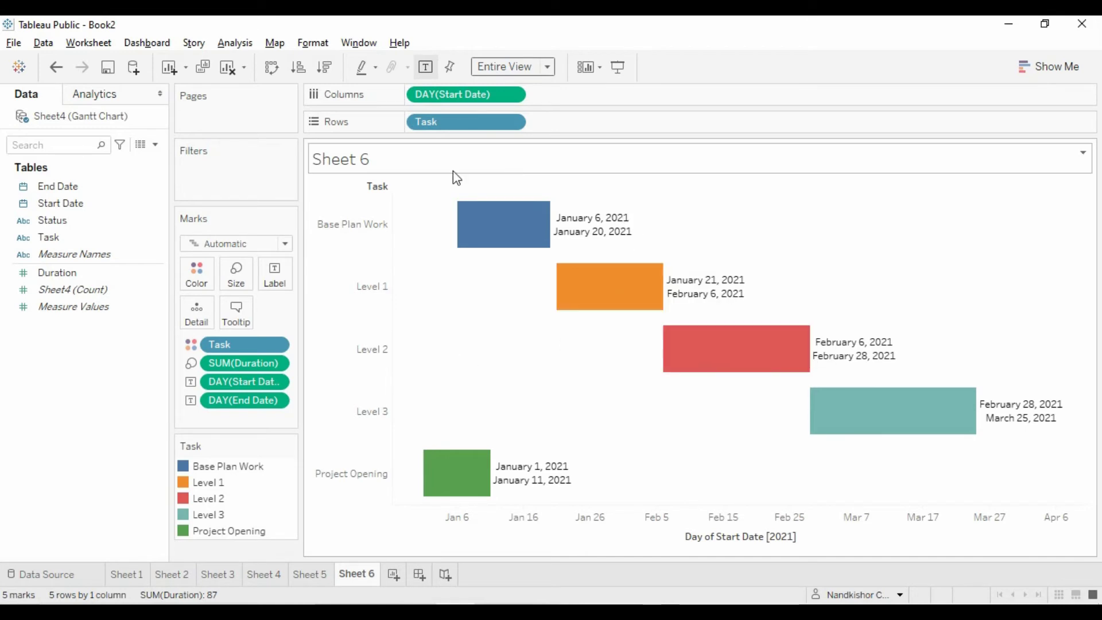
mouse_move(597, 255)
Sort Task by field Start Date using the Minimum aggregation.
left_click(511, 123)
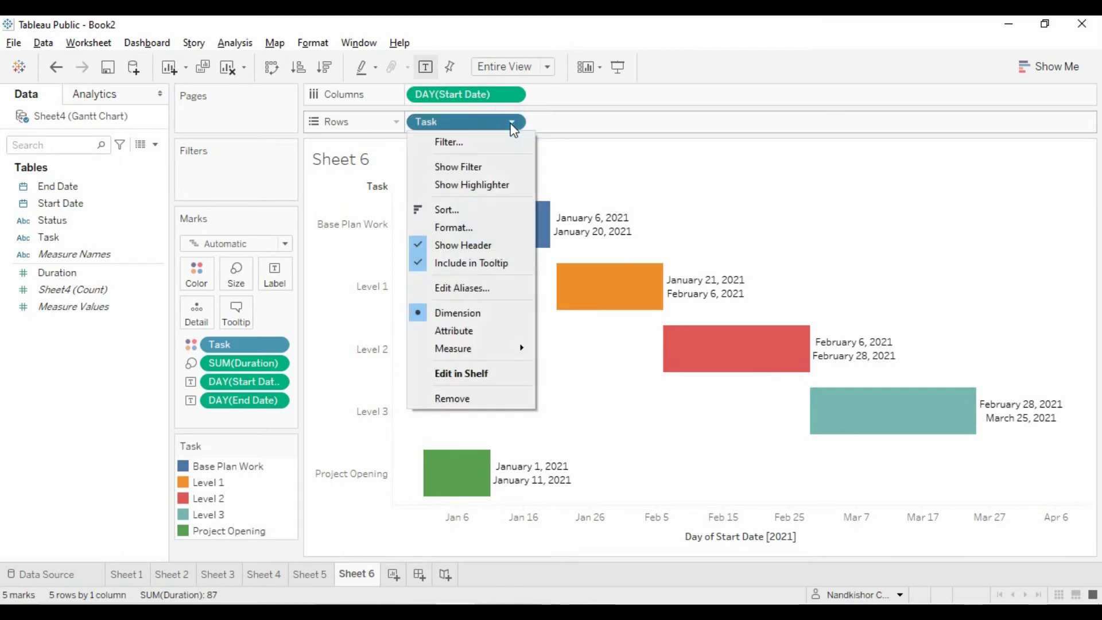
left_click(446, 211)
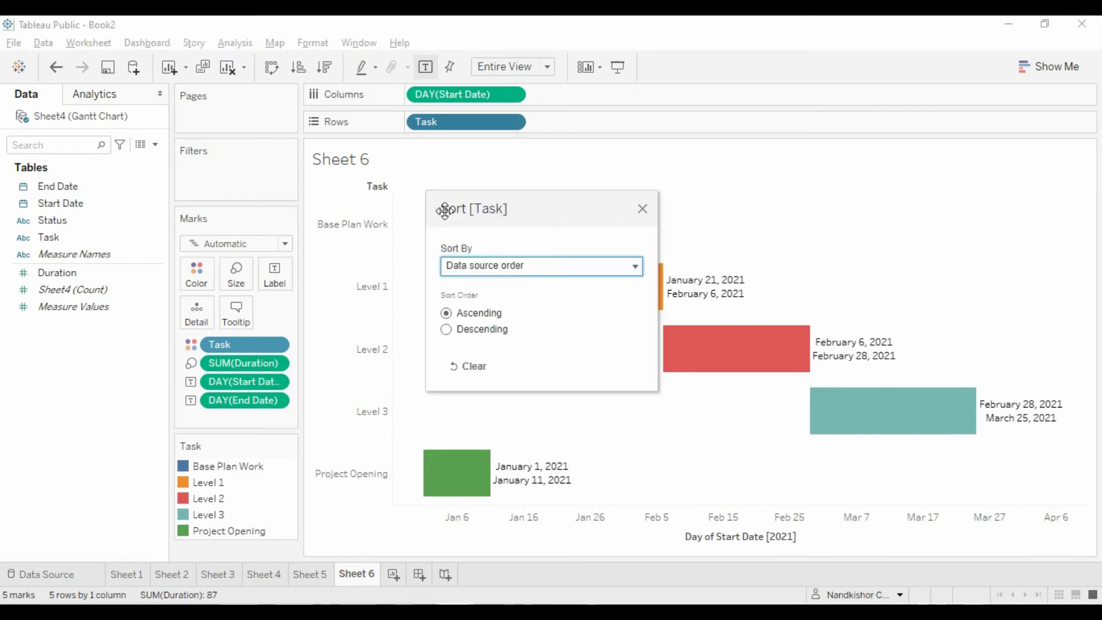
left_click(630, 267)
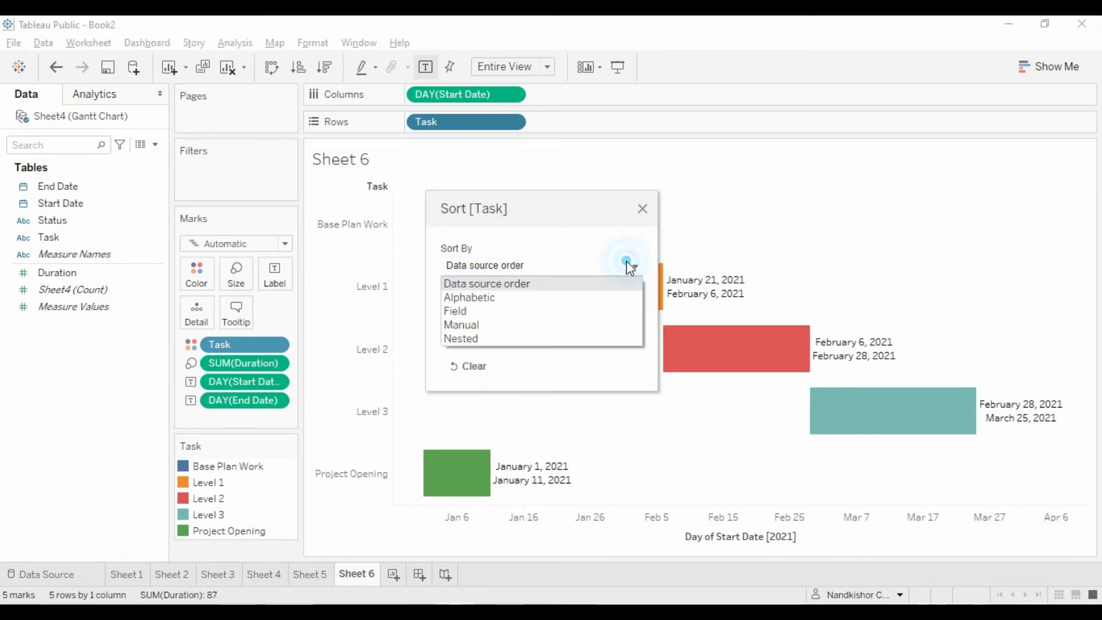
left_click(463, 312)
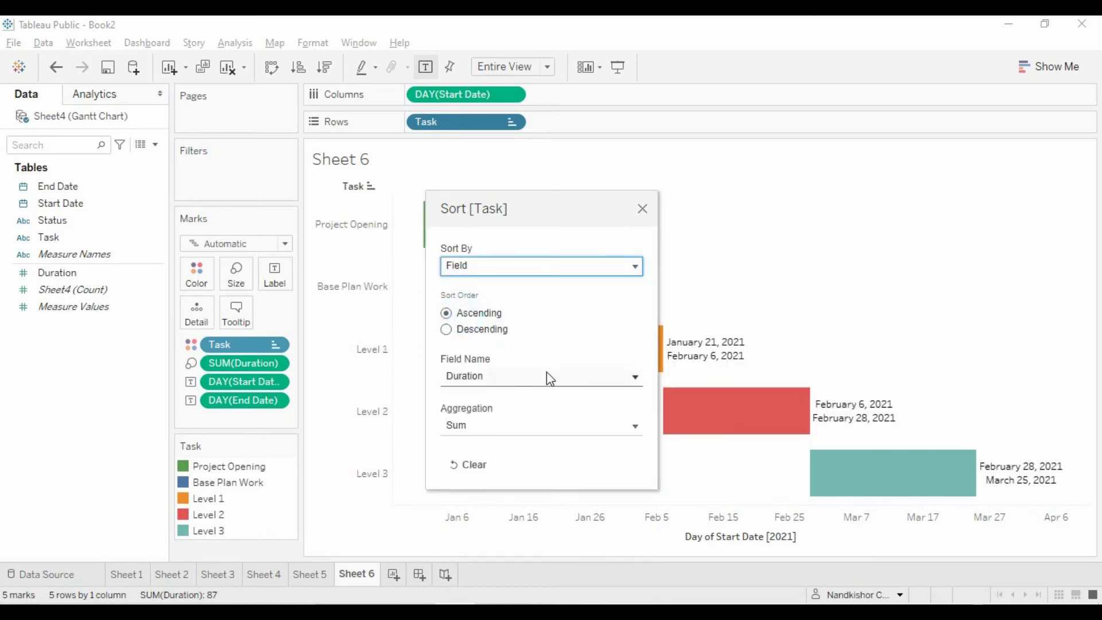
left_click(564, 377)
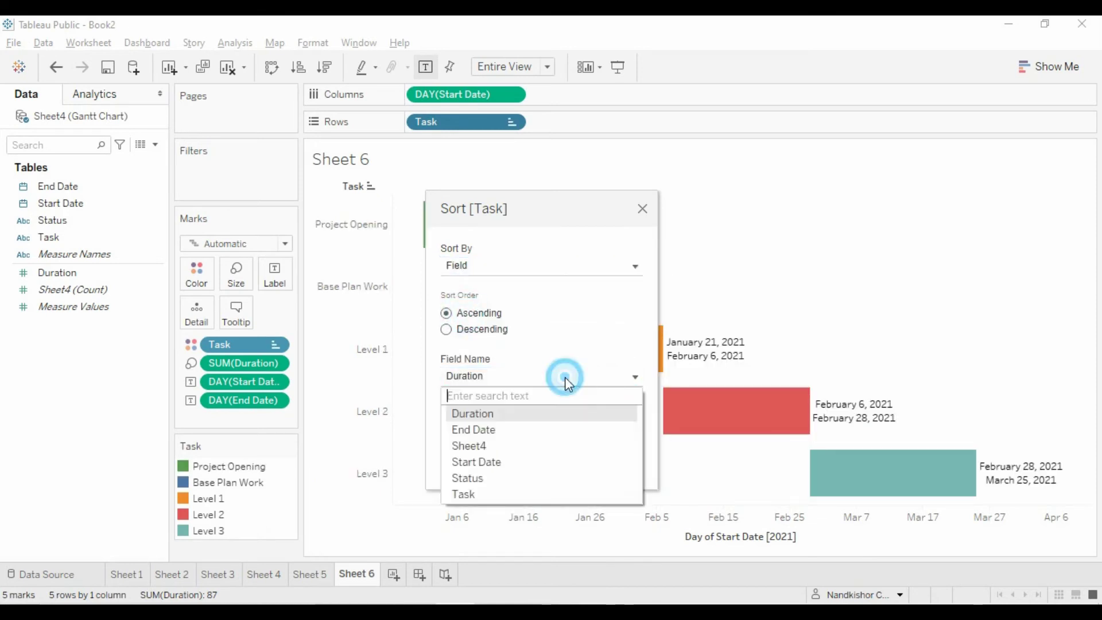
left_click(493, 466)
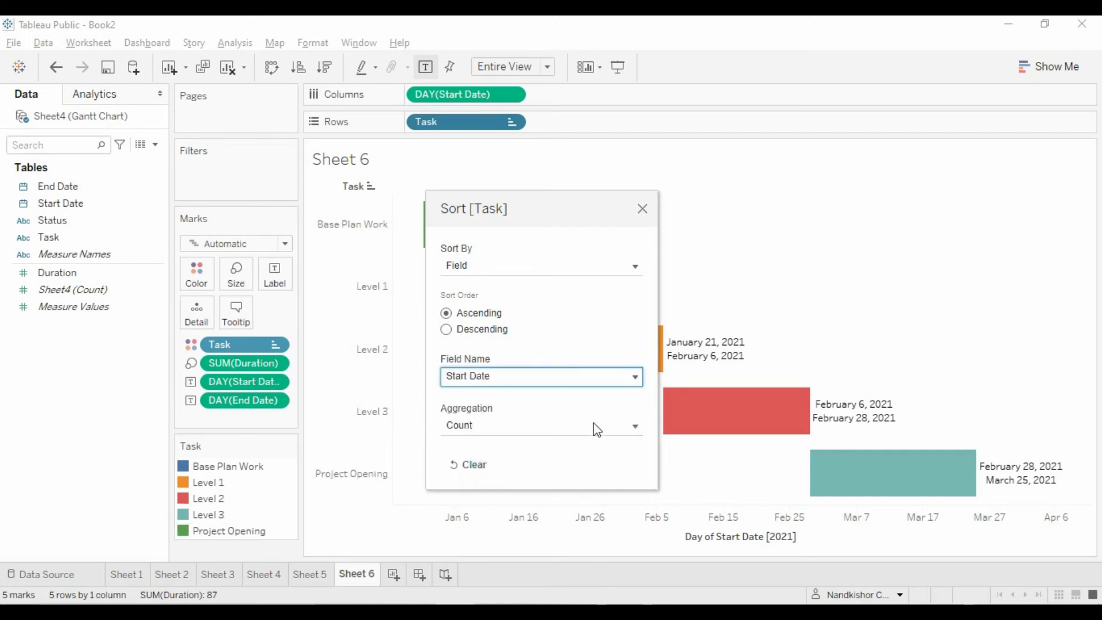
left_click(633, 428)
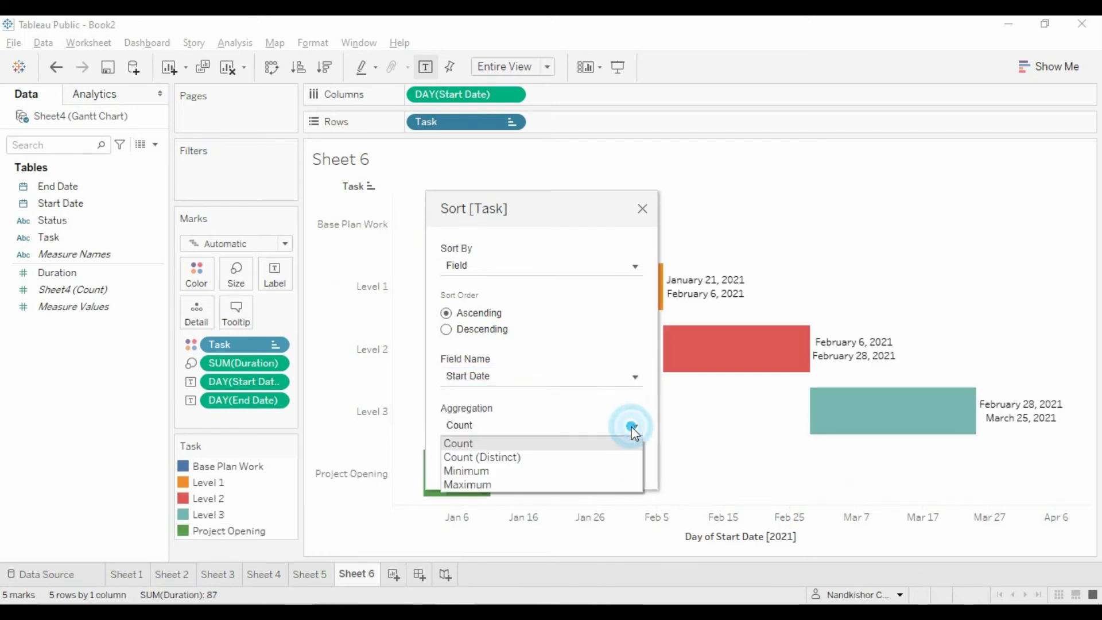
left_click(519, 469)
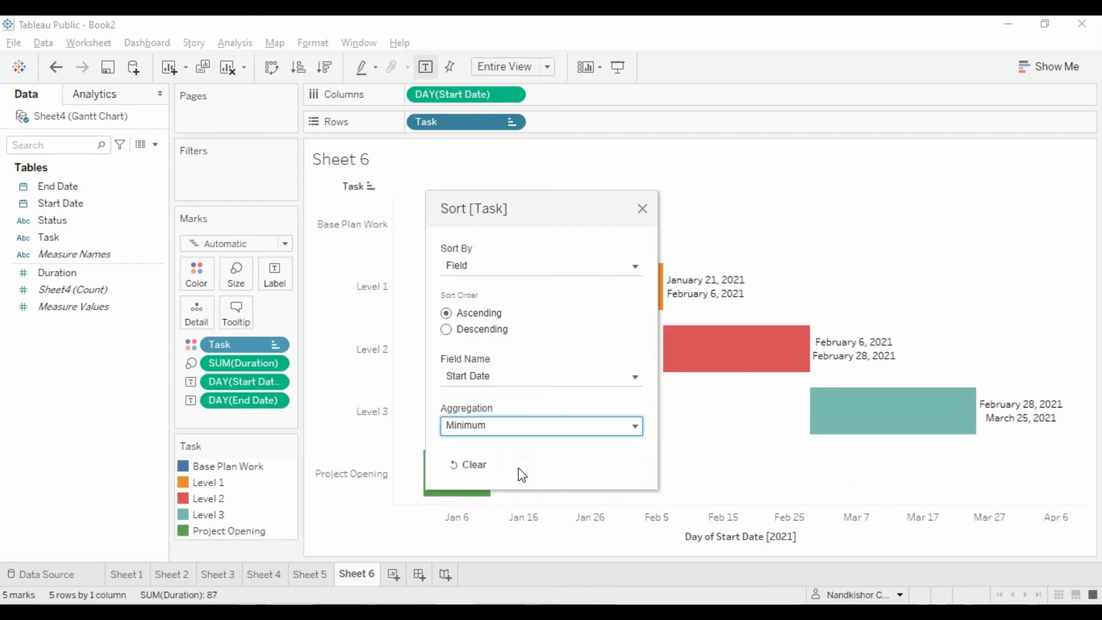
left_click(643, 209)
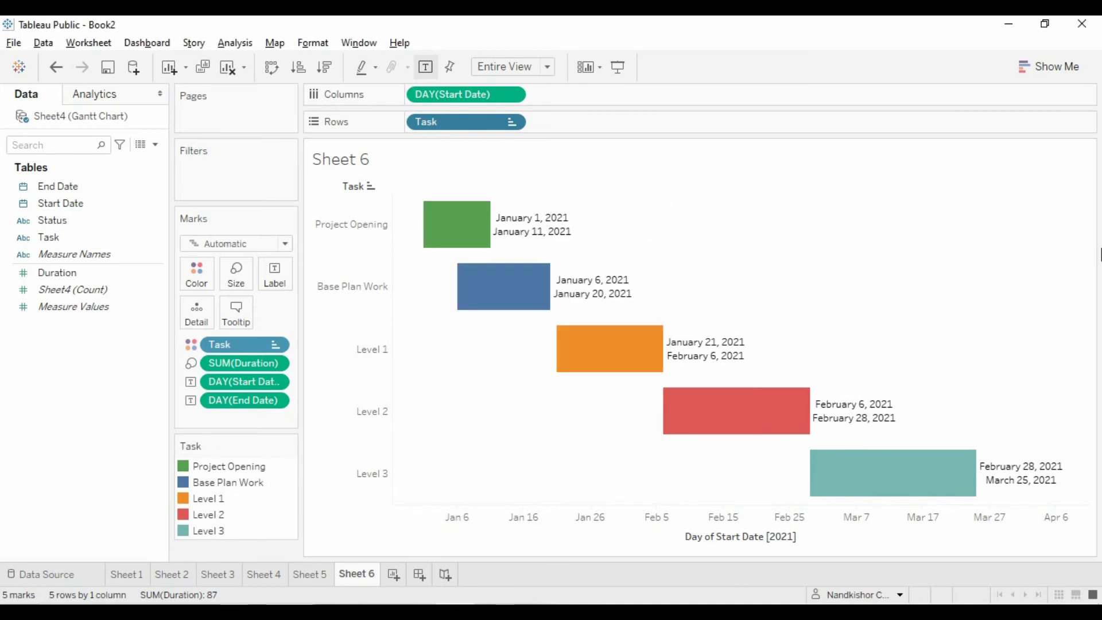
Put Status on Color so Complete and In Progress bars differ.
mouse_move(522, 321)
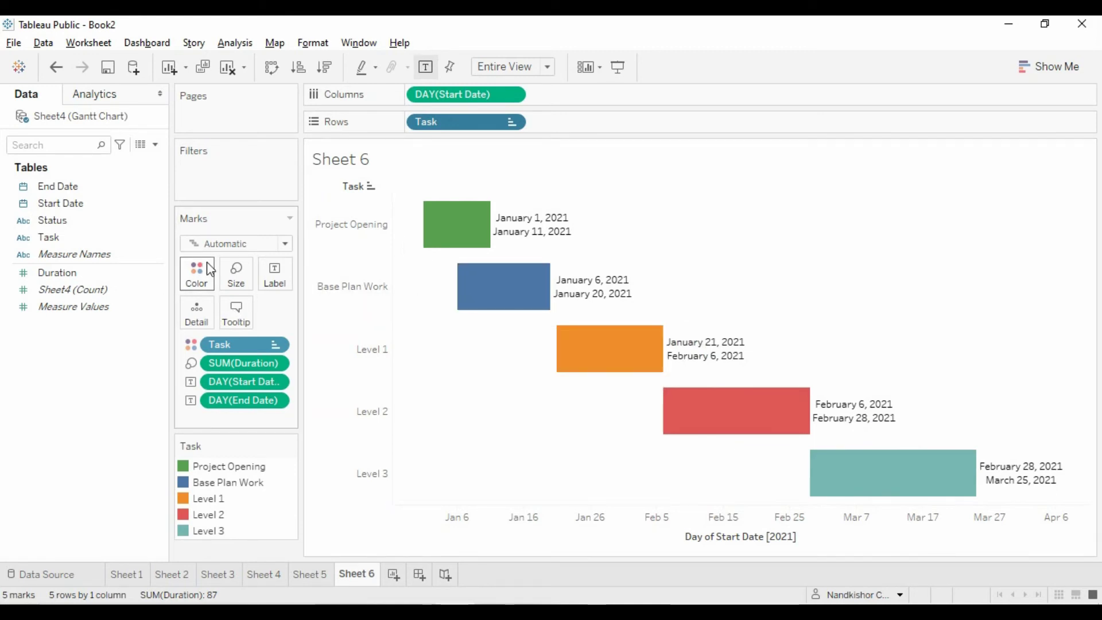
left_click(59, 221)
left_click_drag(59, 220, 200, 286)
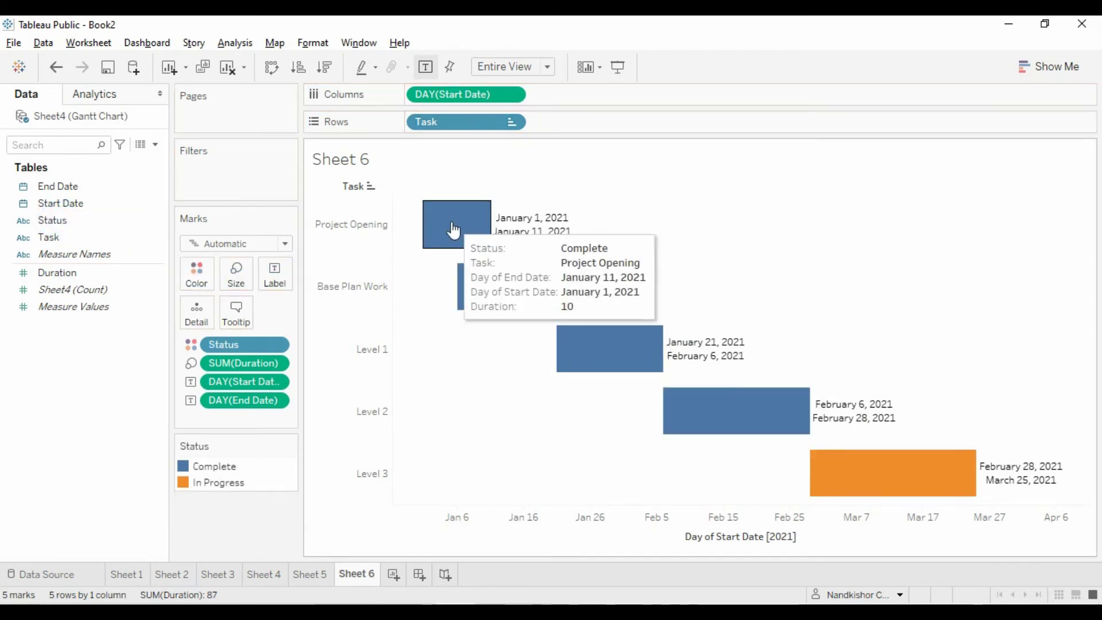
mouse_move(481, 277)
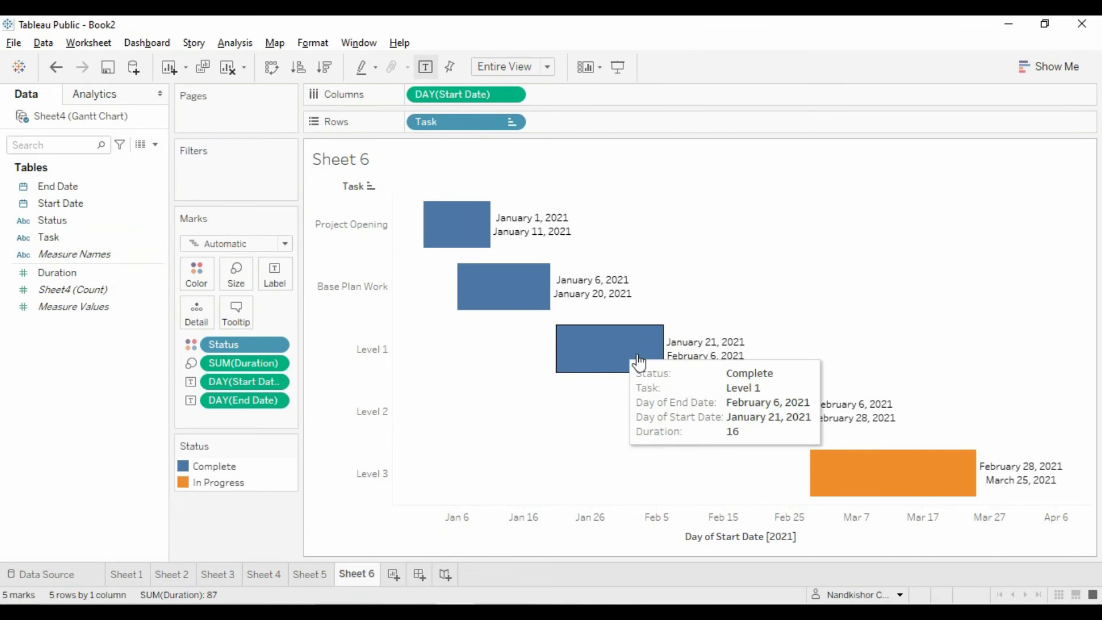
mouse_move(898, 469)
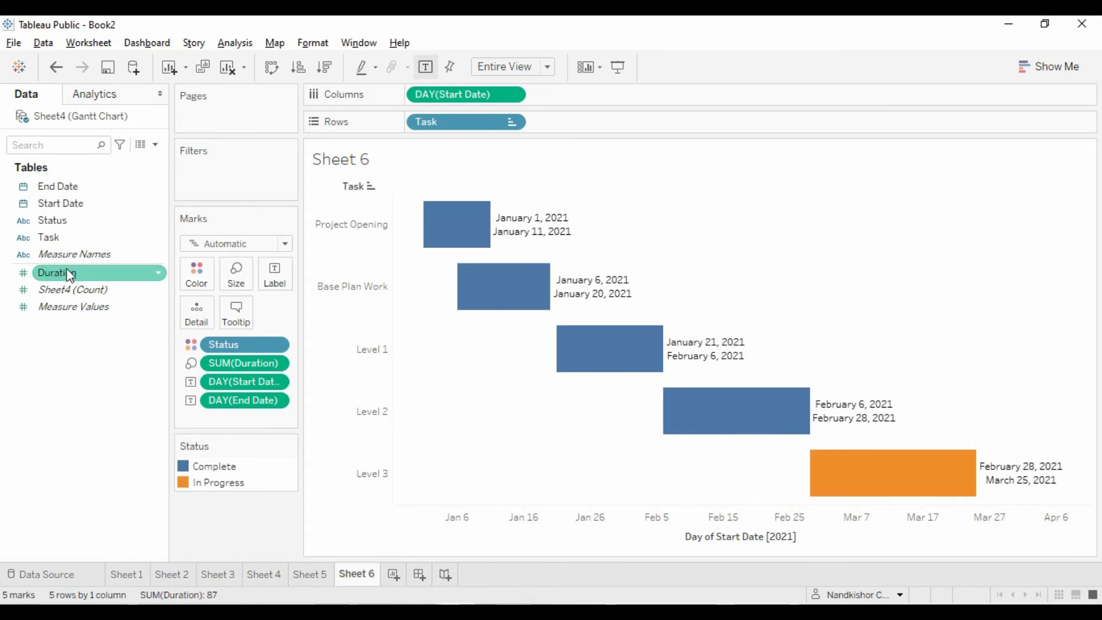
Create a calculated field named Today with the formula Today().
right_click(67, 350)
left_click(105, 359)
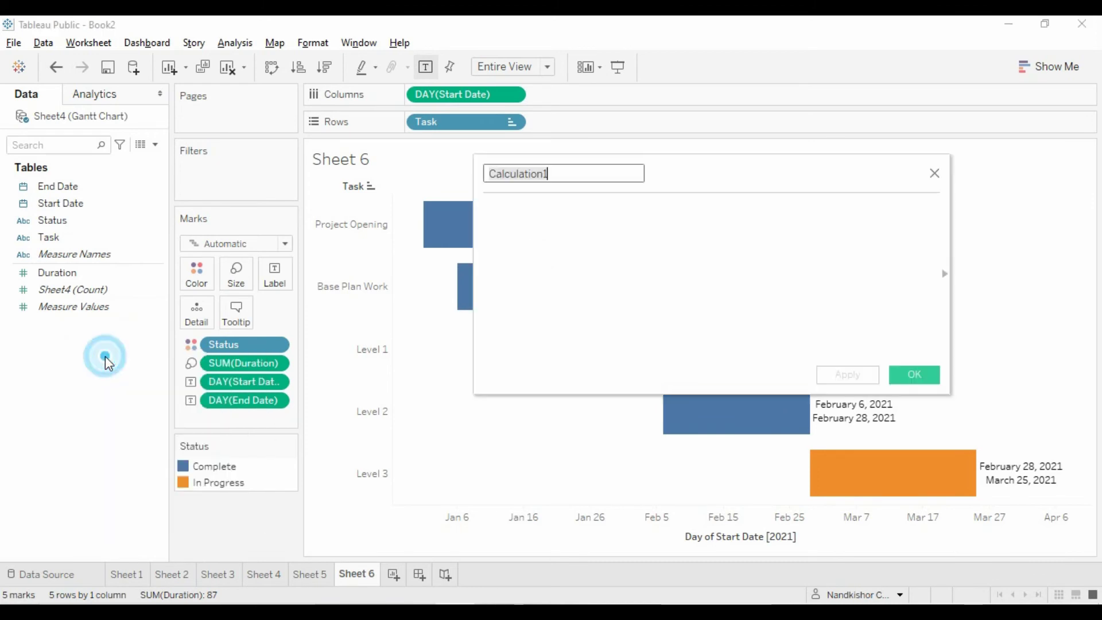
type("T")
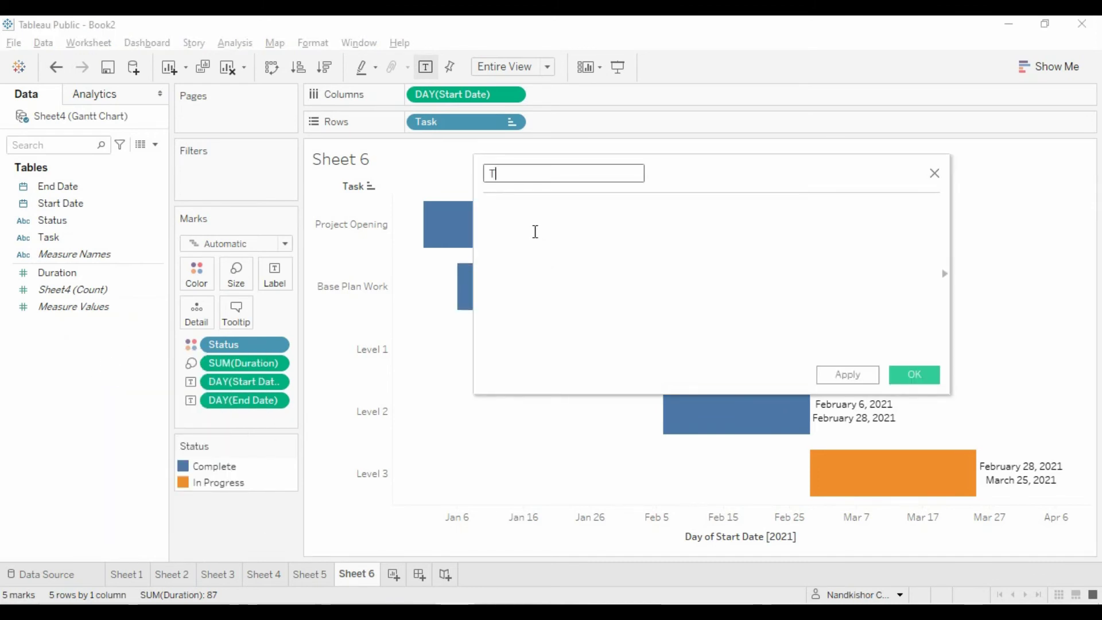
type("oday")
left_click(535, 232)
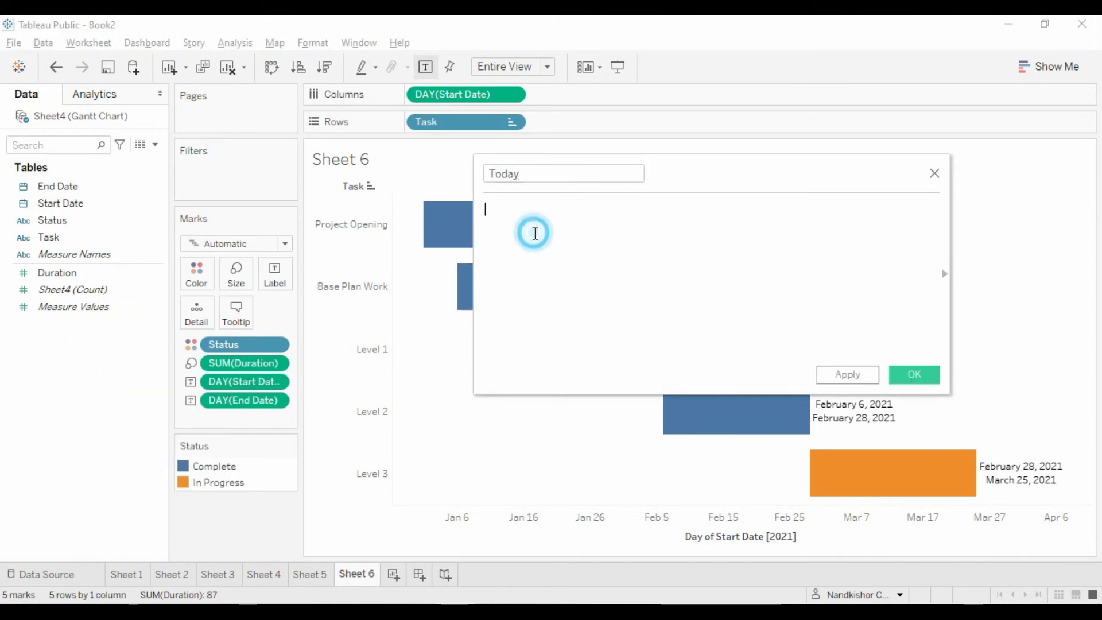
type("Today")
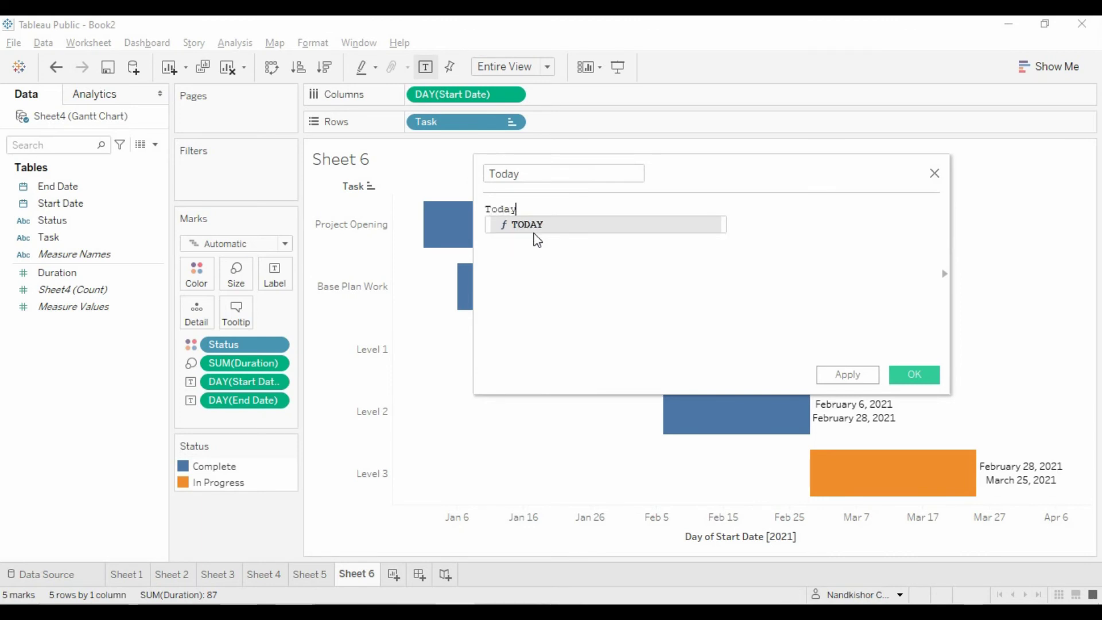
type("()")
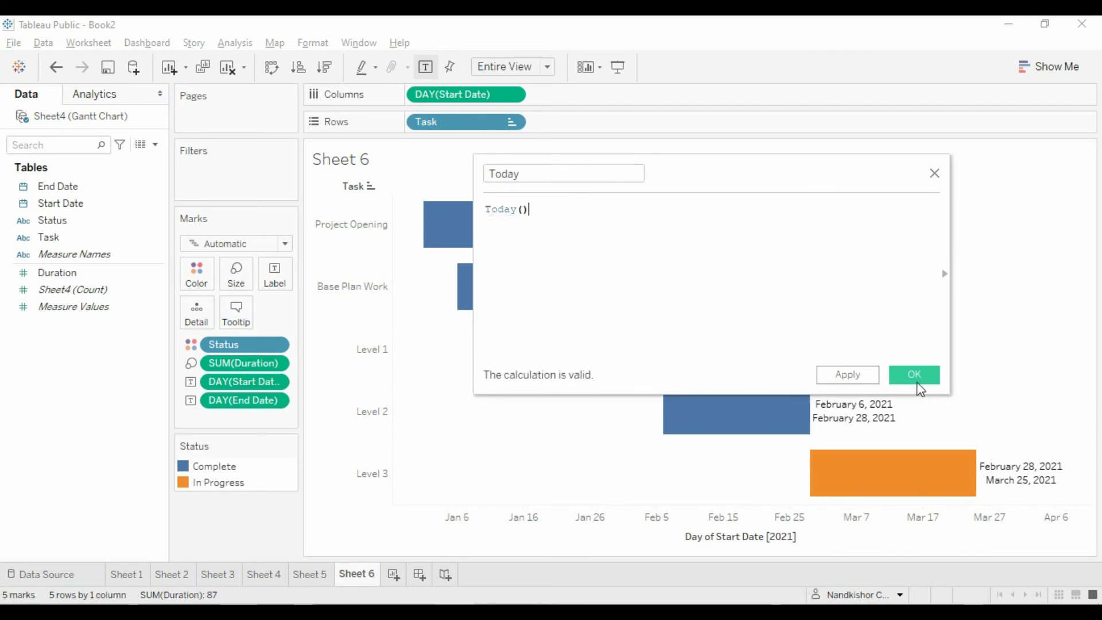
left_click(914, 375)
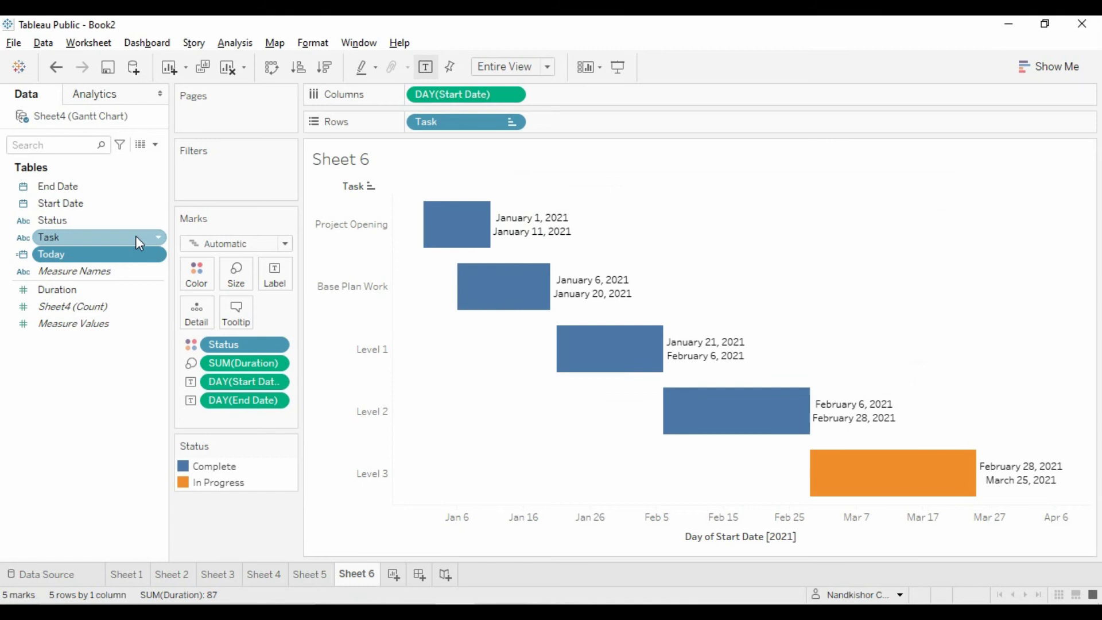
Add Today to Detail and set it to the Day level.
left_click_drag(76, 253, 198, 314)
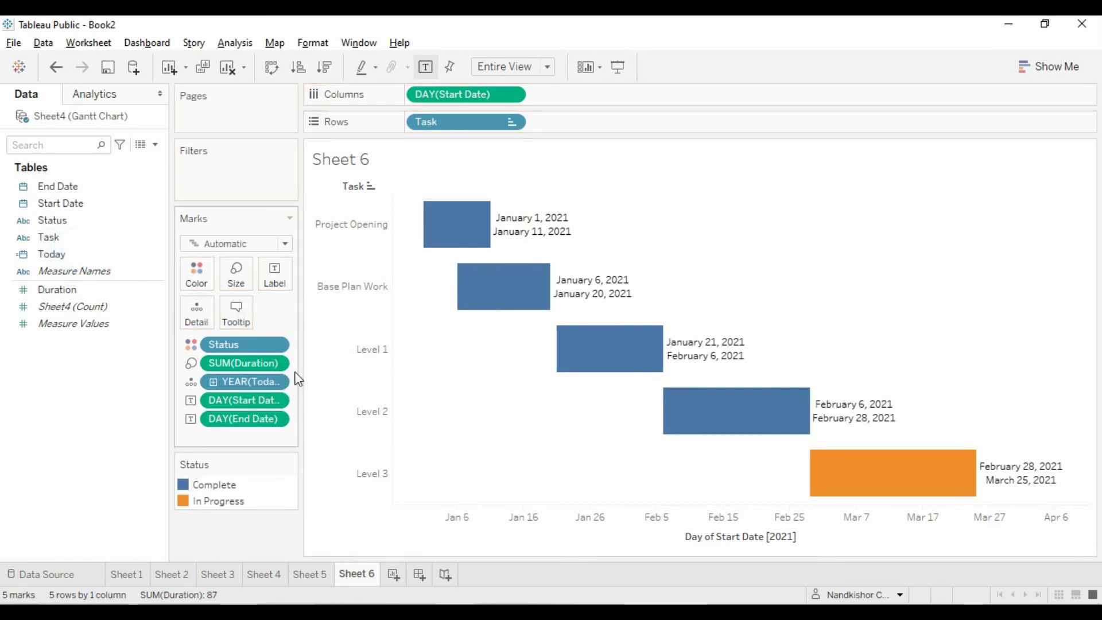
left_click(277, 382)
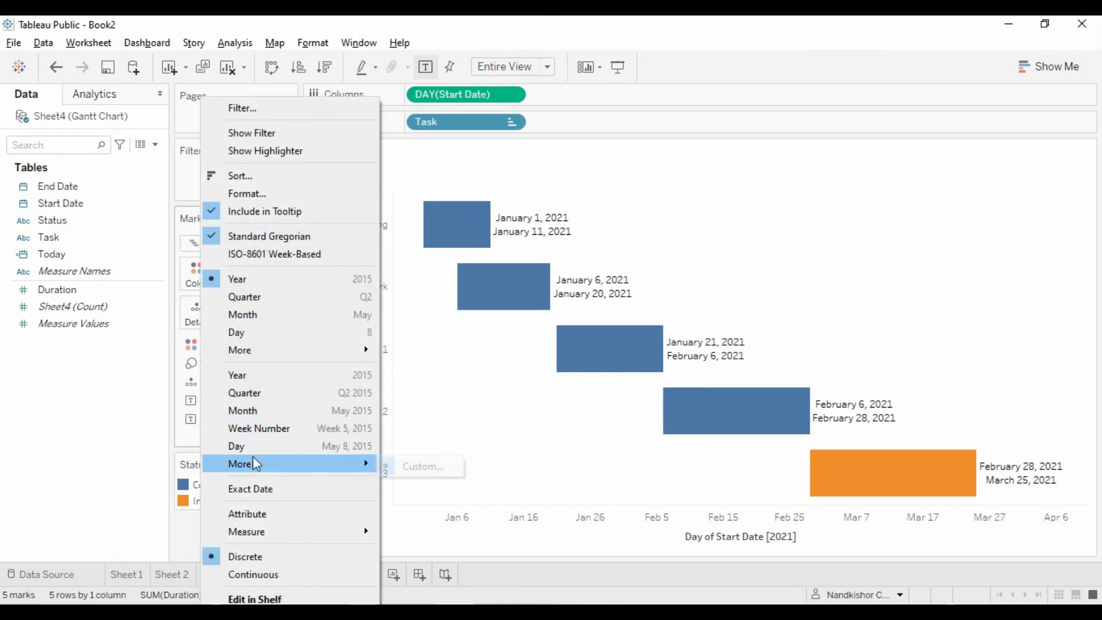
left_click(272, 445)
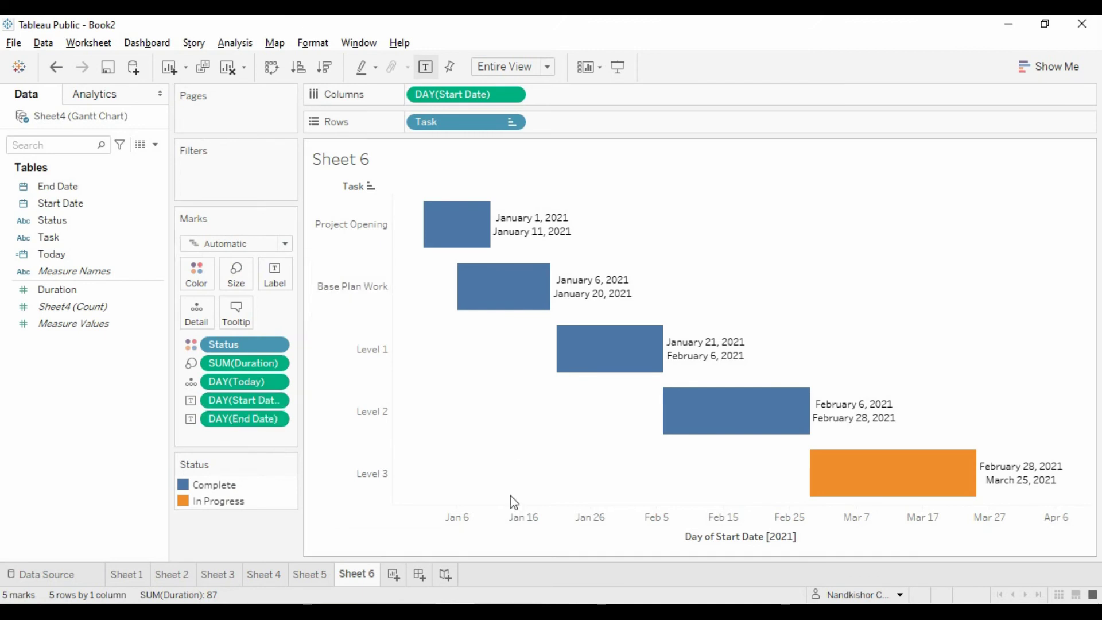
Add a reference line on the date axis at the minimum of DAY(Today).
right_click(525, 525)
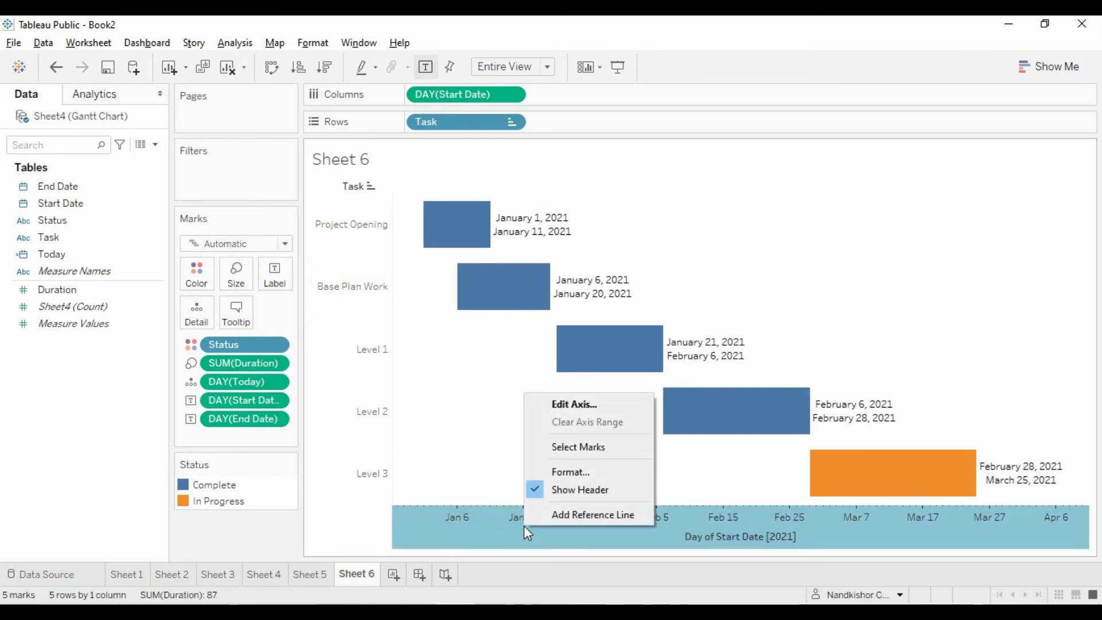
left_click(560, 515)
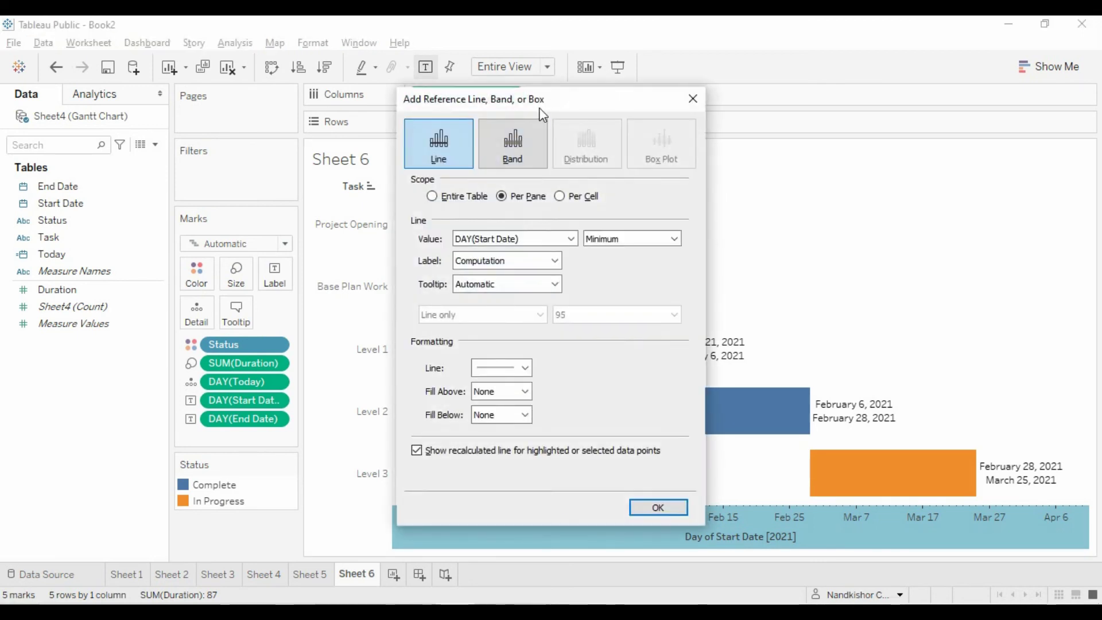
left_click_drag(539, 104, 458, 81)
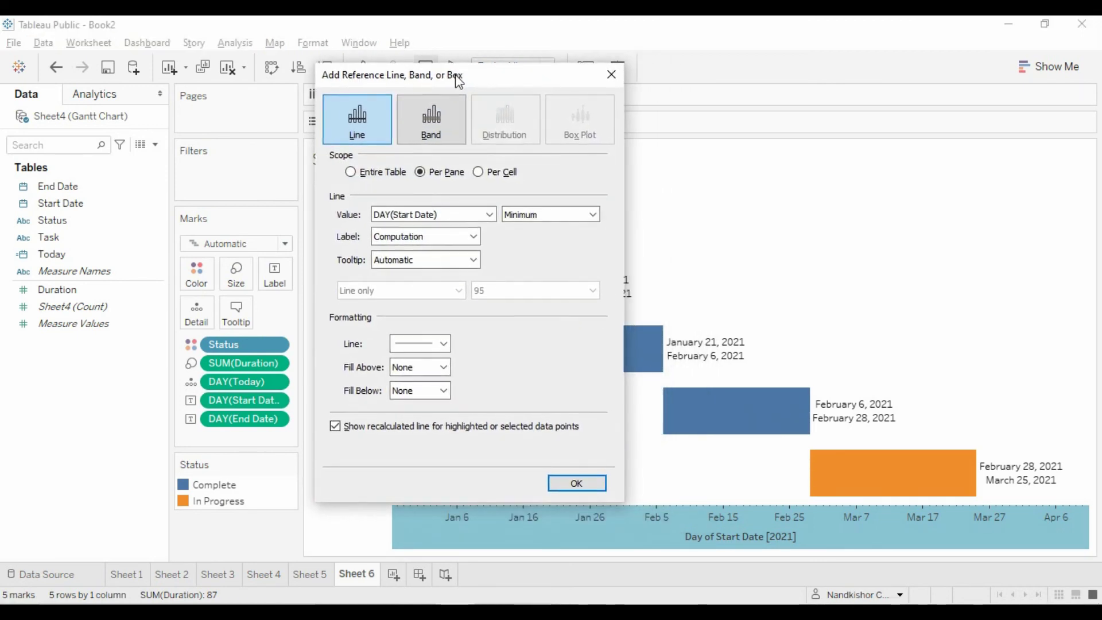
left_click(490, 214)
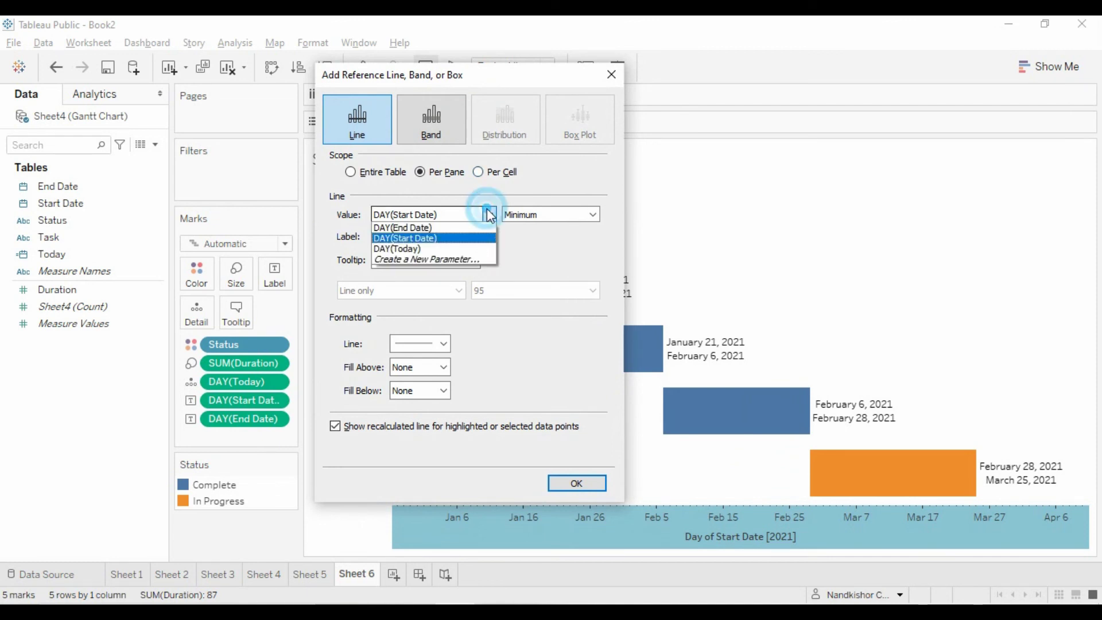
left_click(425, 249)
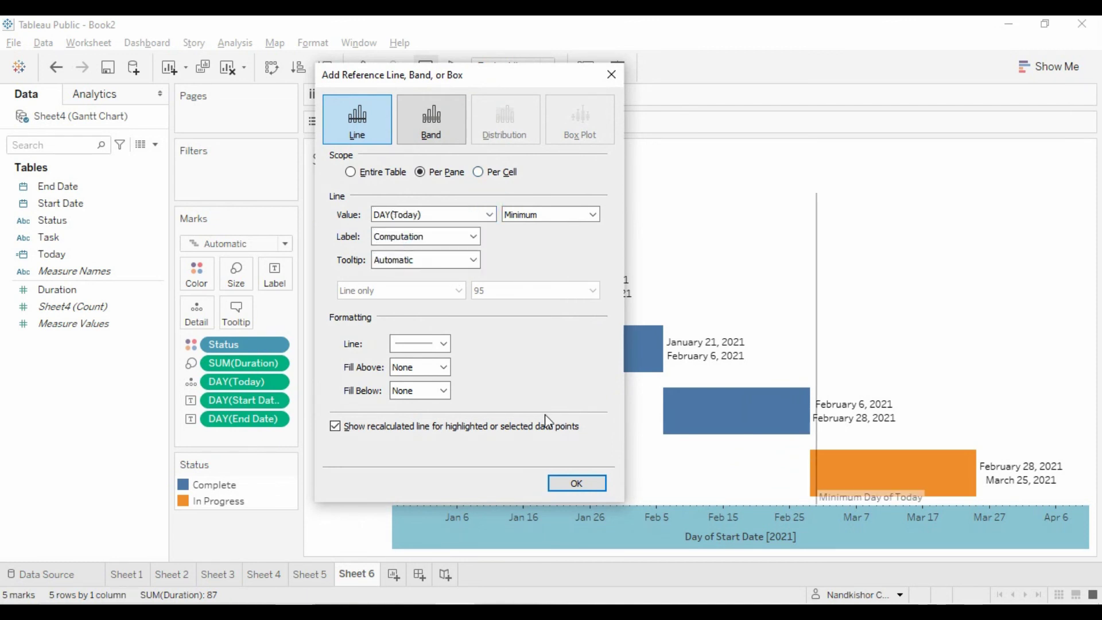
left_click(586, 483)
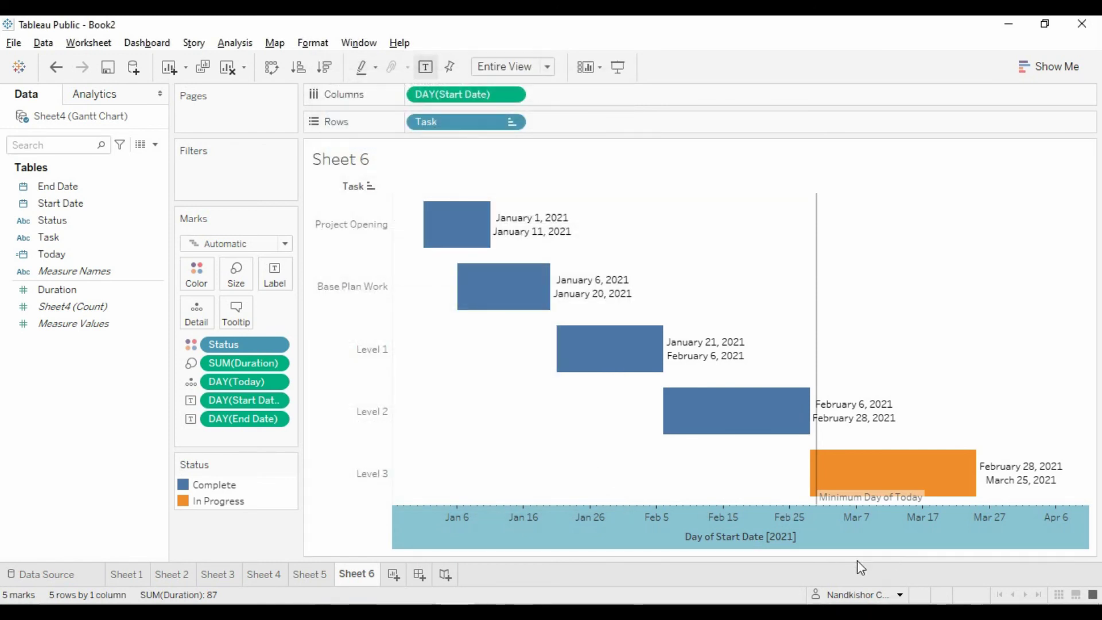
mouse_move(819, 451)
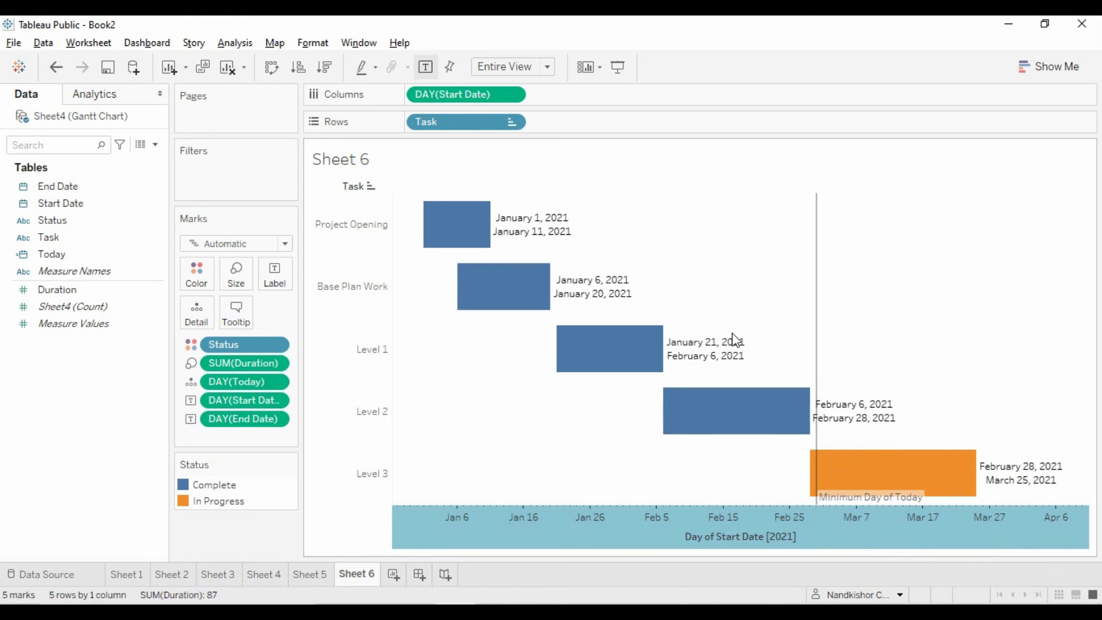
mouse_move(509, 329)
mouse_move(694, 394)
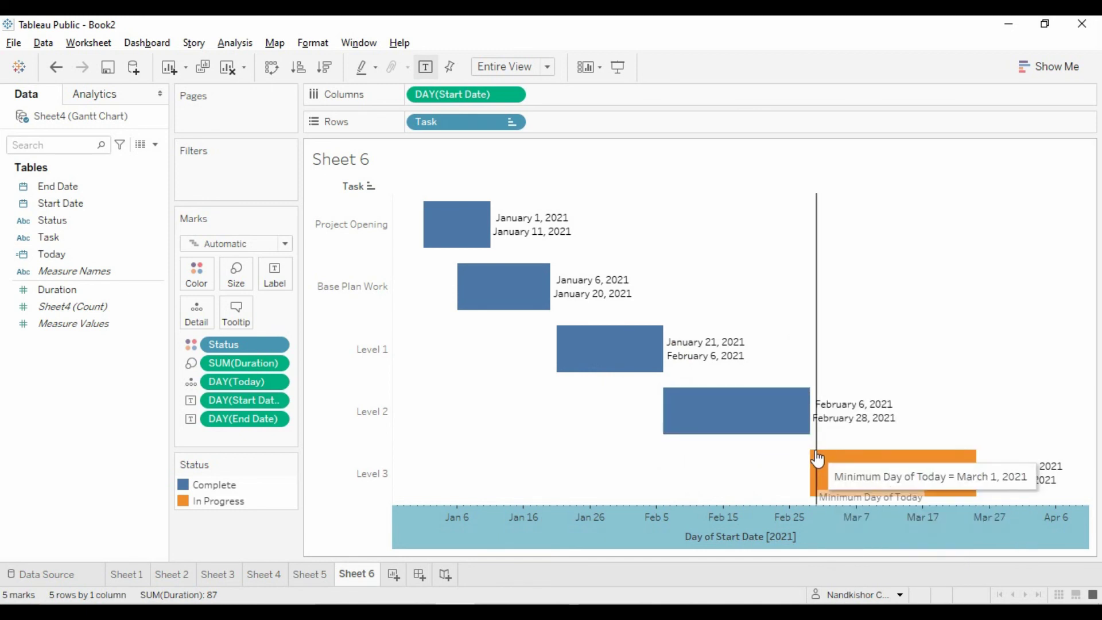
mouse_move(910, 460)
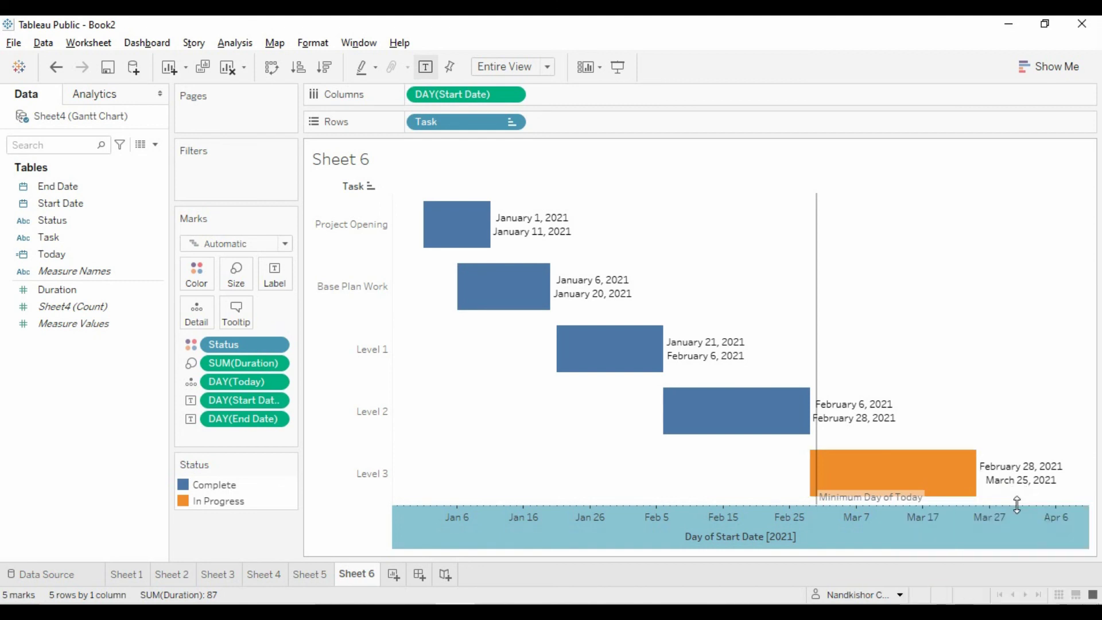
mouse_move(817, 351)
mouse_move(620, 545)
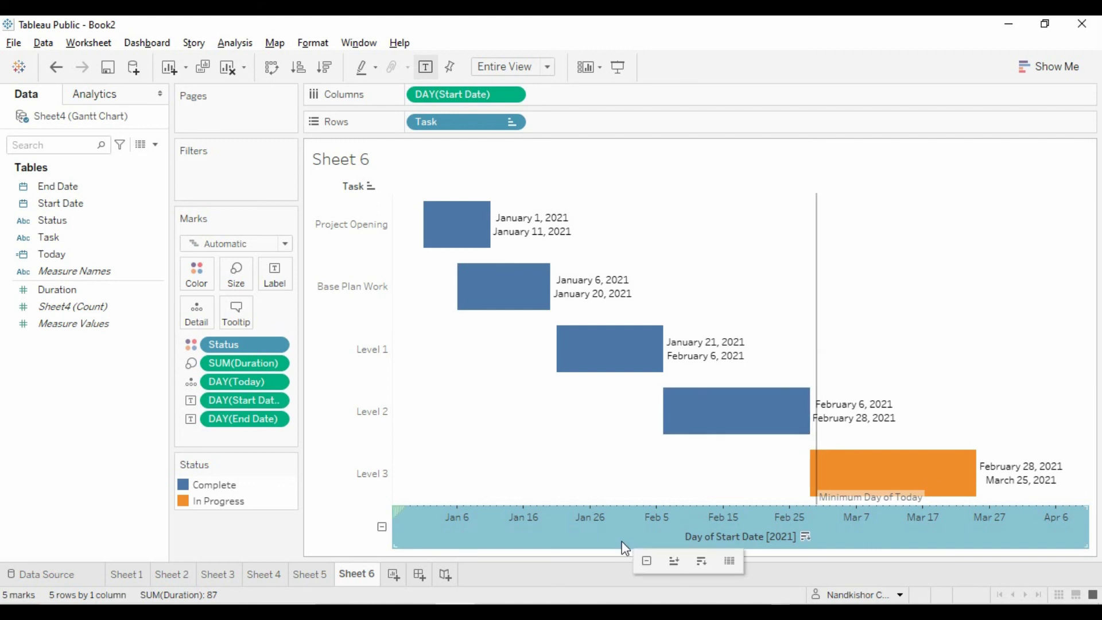